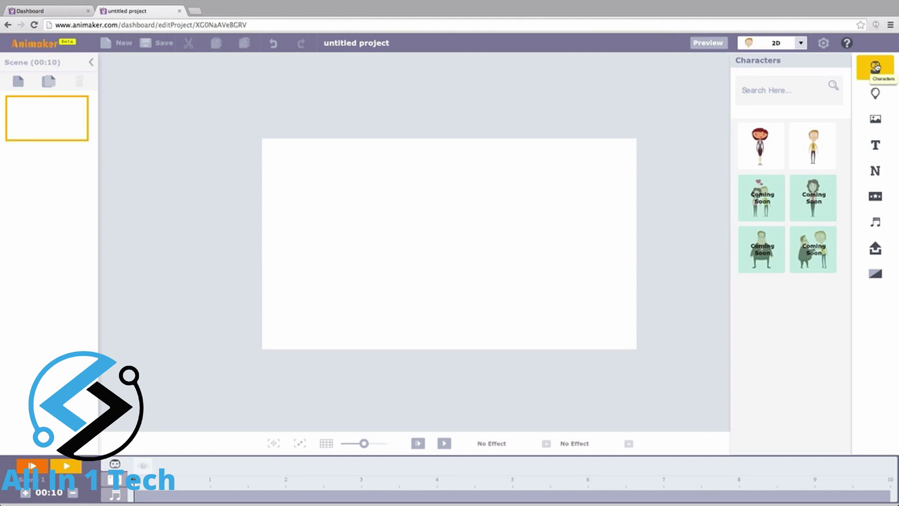
Step: Look through the asset libraries: characters, properties, backgrounds, text, numbers, screen effects, music and transition effects
click(876, 68)
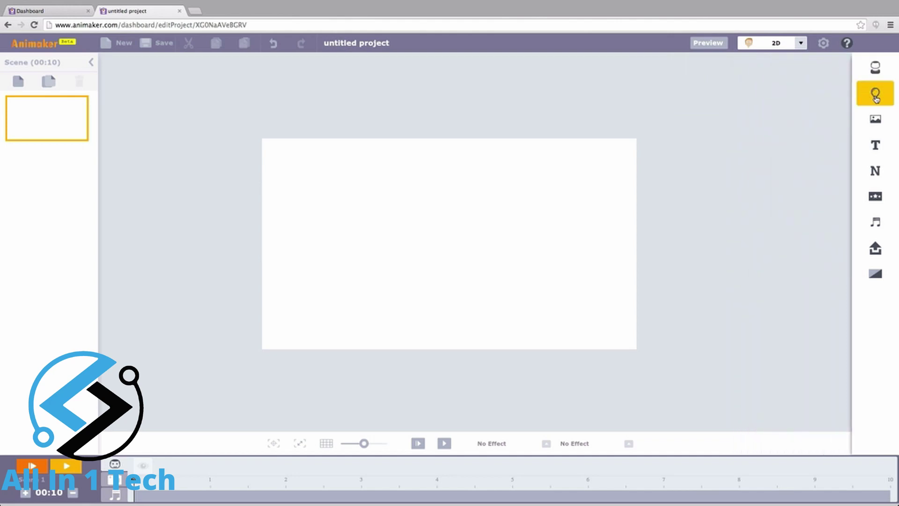
click(876, 120)
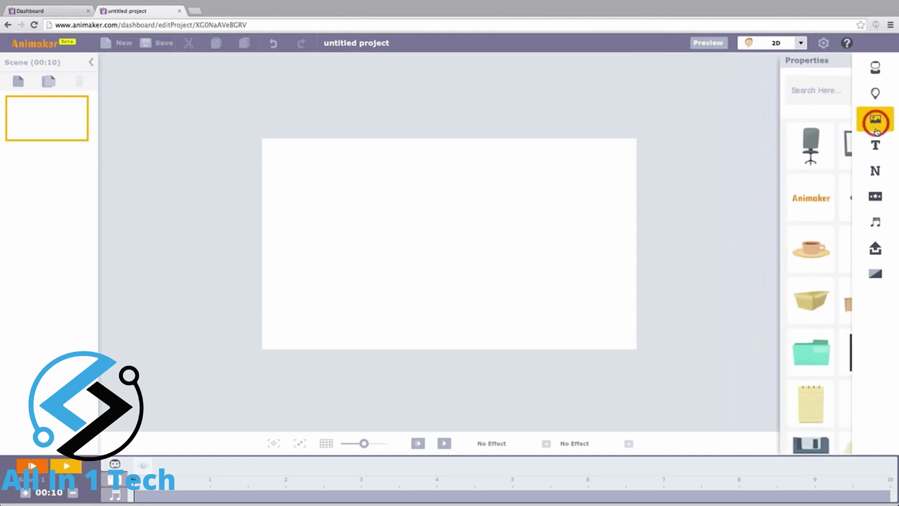
click(878, 148)
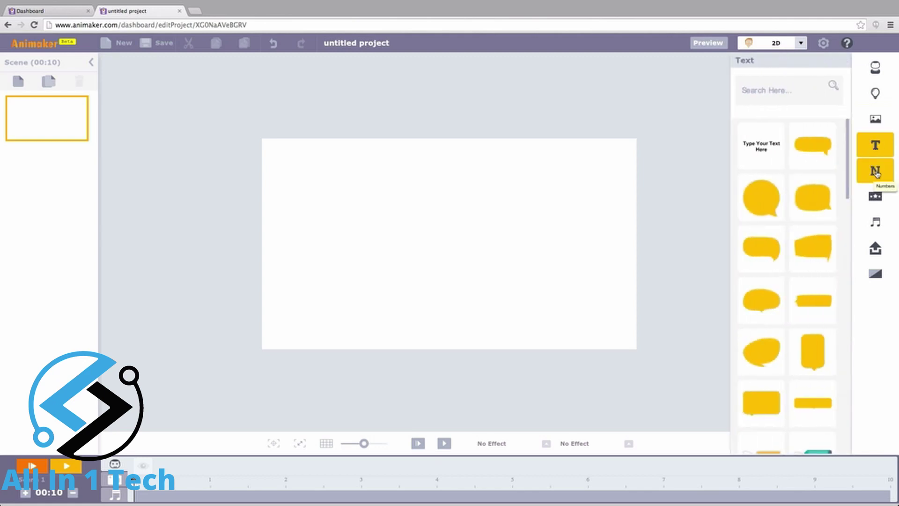
click(877, 171)
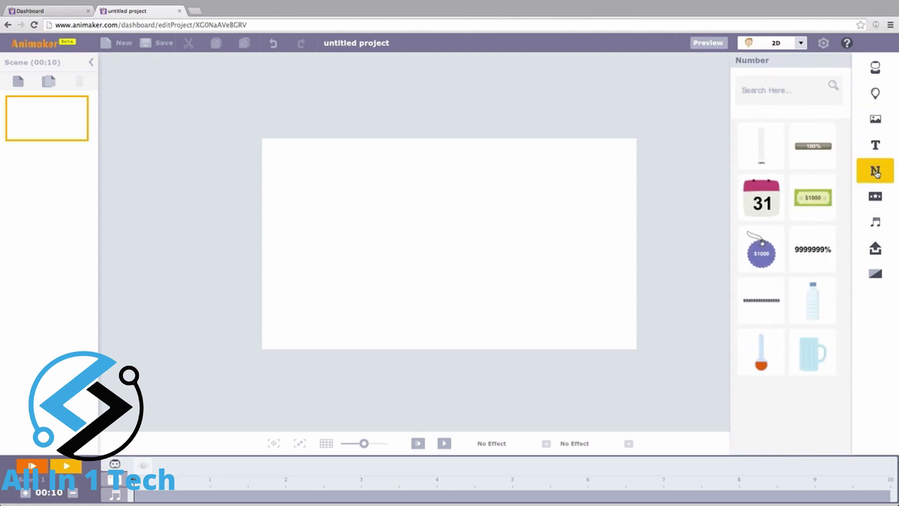
click(876, 194)
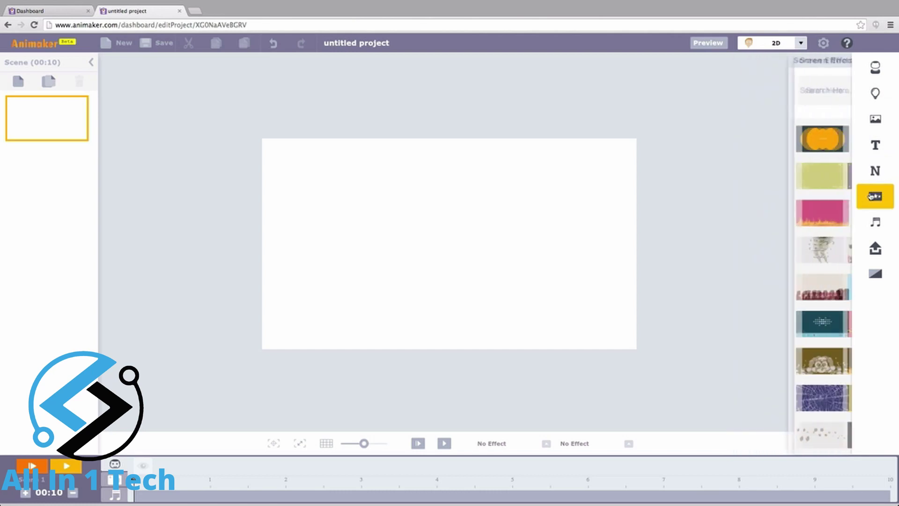
click(875, 220)
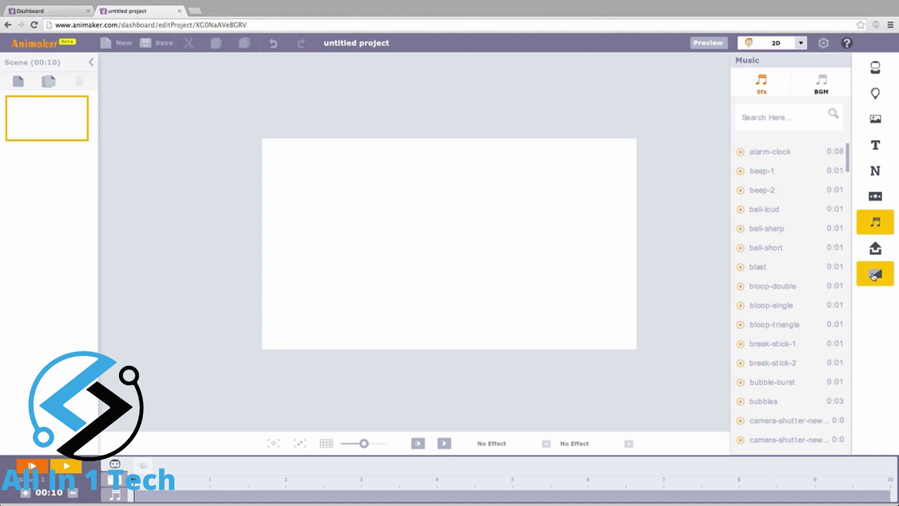
click(874, 275)
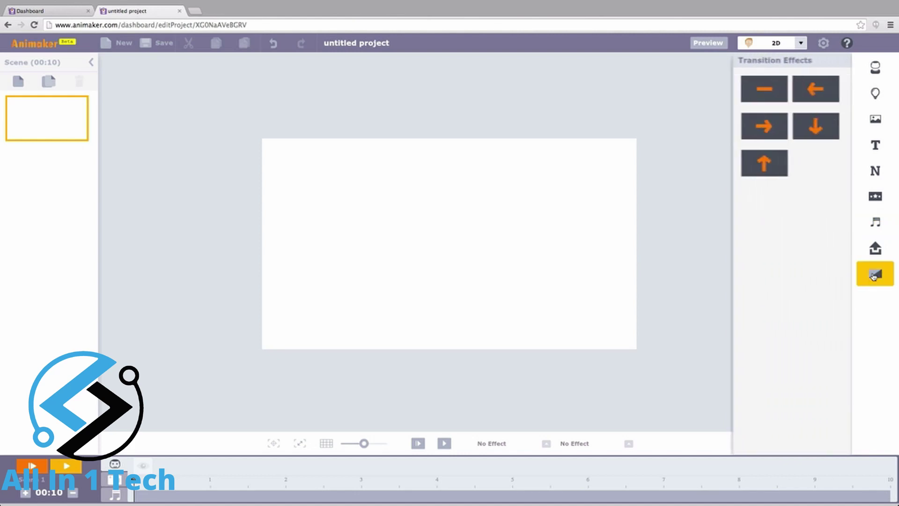
Step: Search the properties library for "frame", then clear the search
click(879, 95)
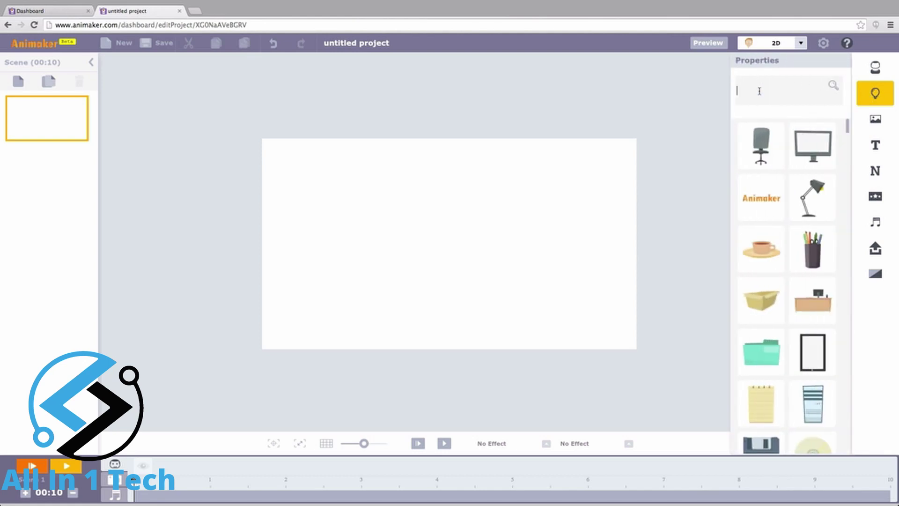
text(frame)
key(Return)
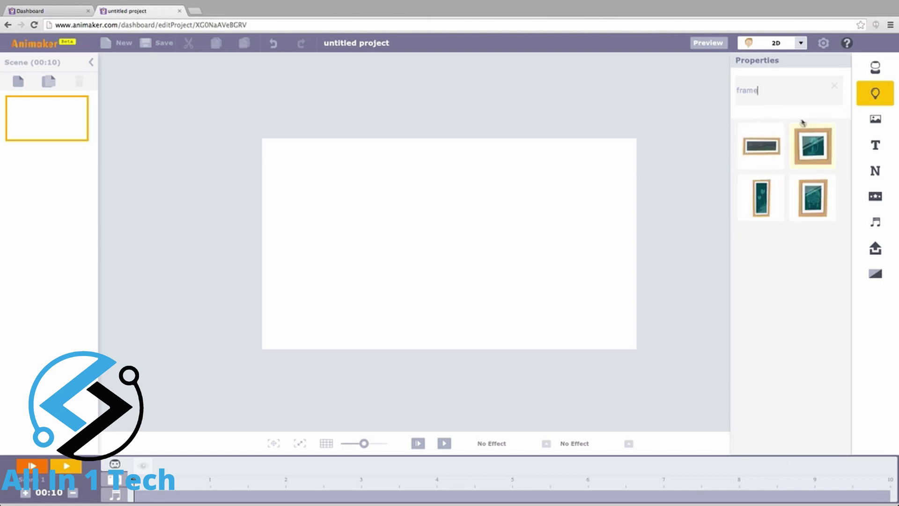
click(834, 85)
Step: Add the red-haired woman character to the scene and move its properties window closer to the canvas
click(874, 67)
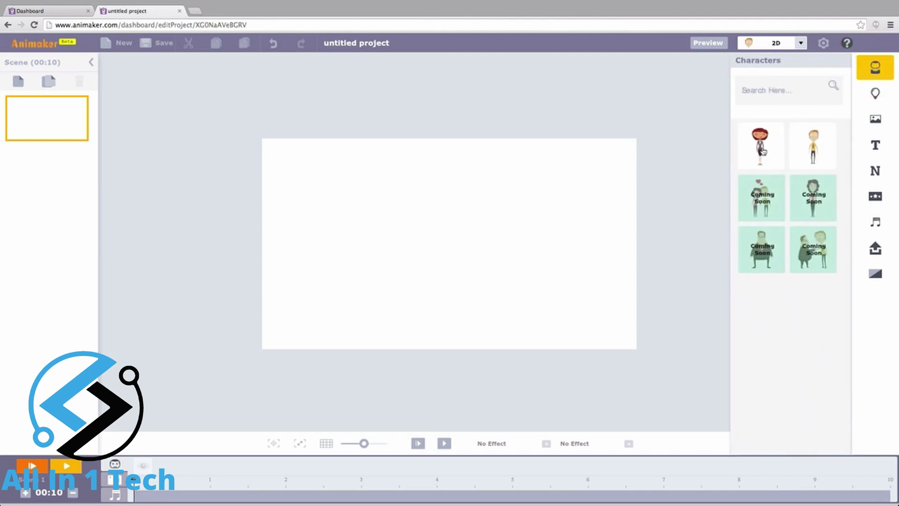
click(761, 152)
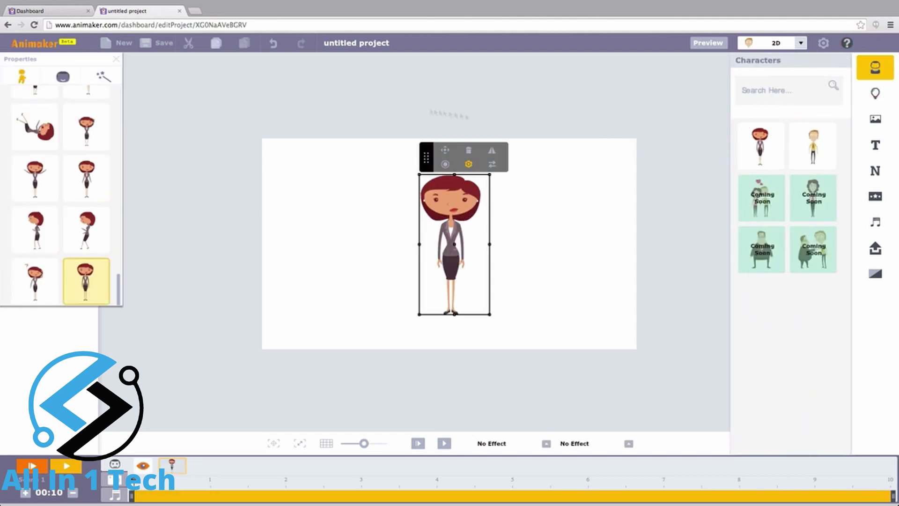
drag(76, 62, 221, 77)
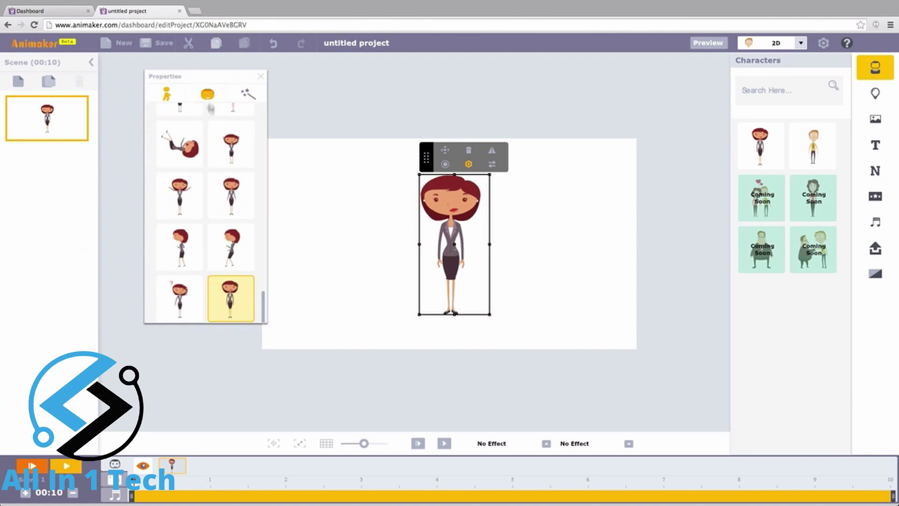
Step: Examine the poses and facial expressions available for the woman character
scroll(244, 250, down, 3)
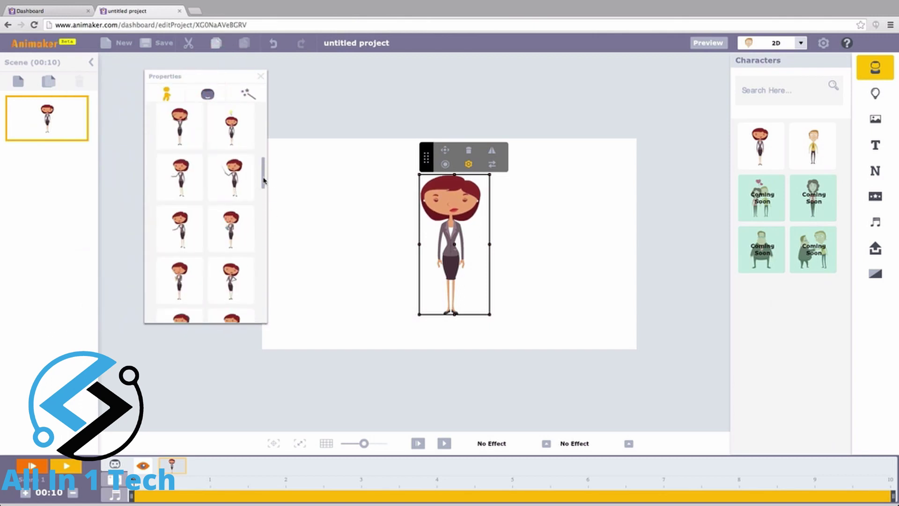
drag(262, 180, 250, 252)
click(207, 94)
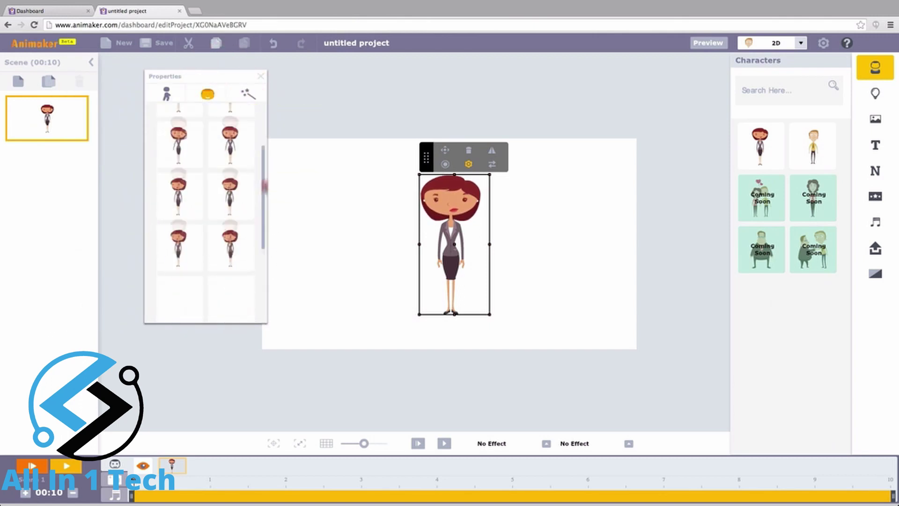
click(166, 94)
drag(261, 301, 256, 200)
scroll(255, 200, down, 5)
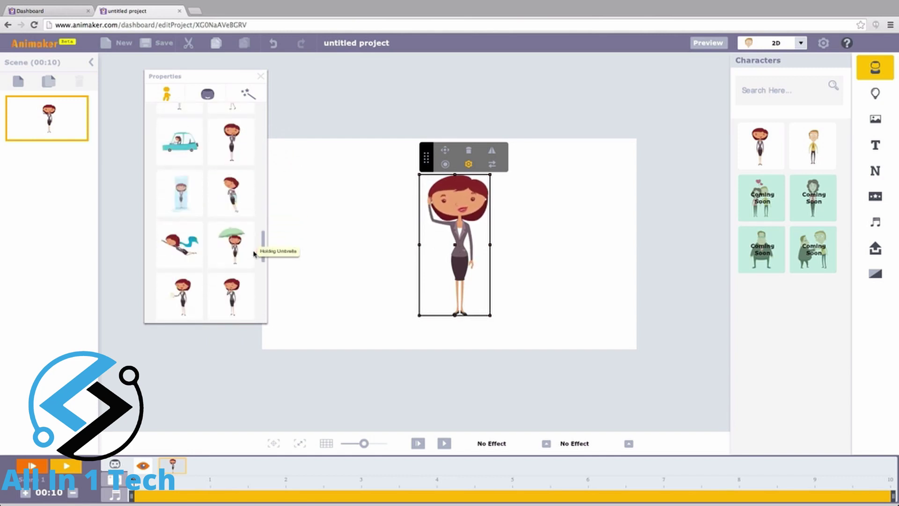
Step: Try different poses on the woman character, ending with the Dancing pose
click(242, 261)
drag(265, 261, 263, 177)
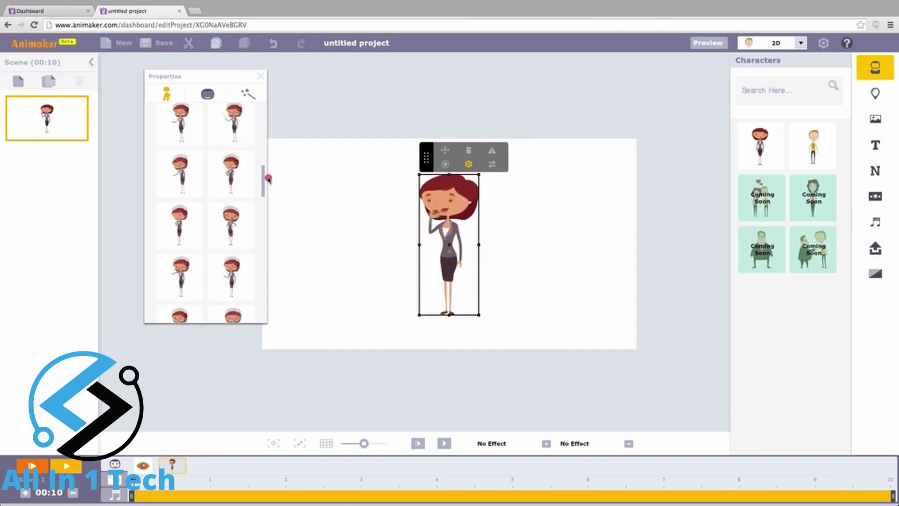
click(234, 252)
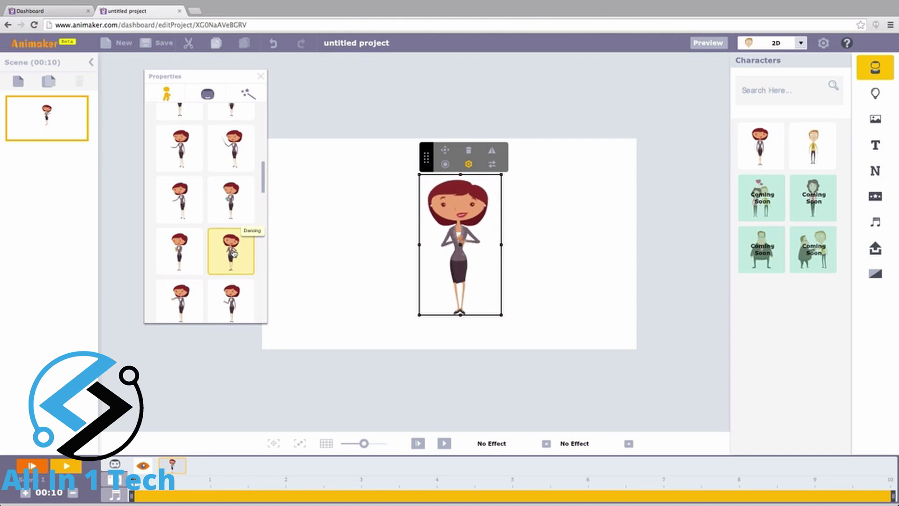
Step: Try several facial expressions on the standing woman, including Smiling front, ending with Angry front
click(206, 94)
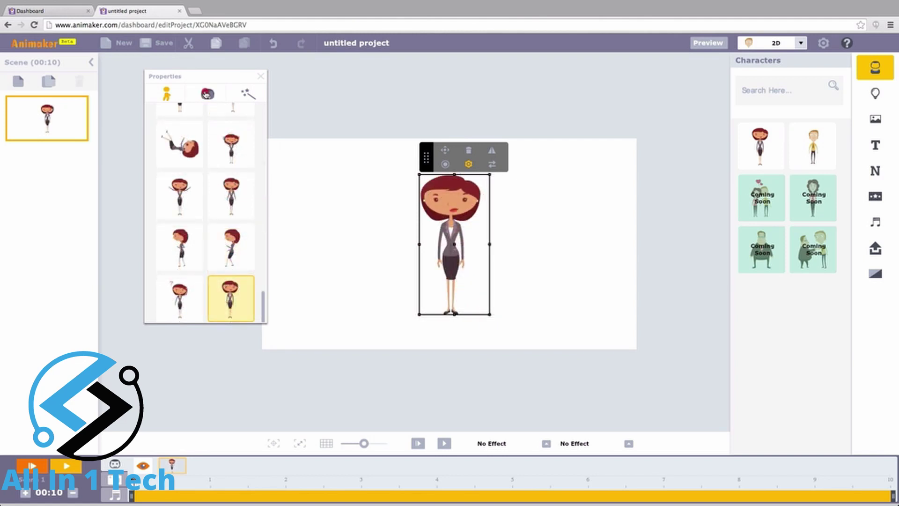
click(206, 95)
click(232, 141)
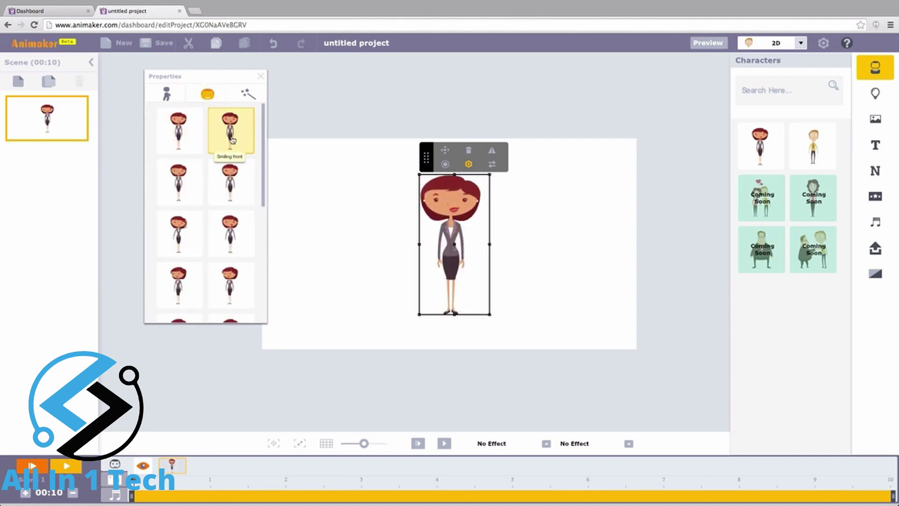
click(181, 234)
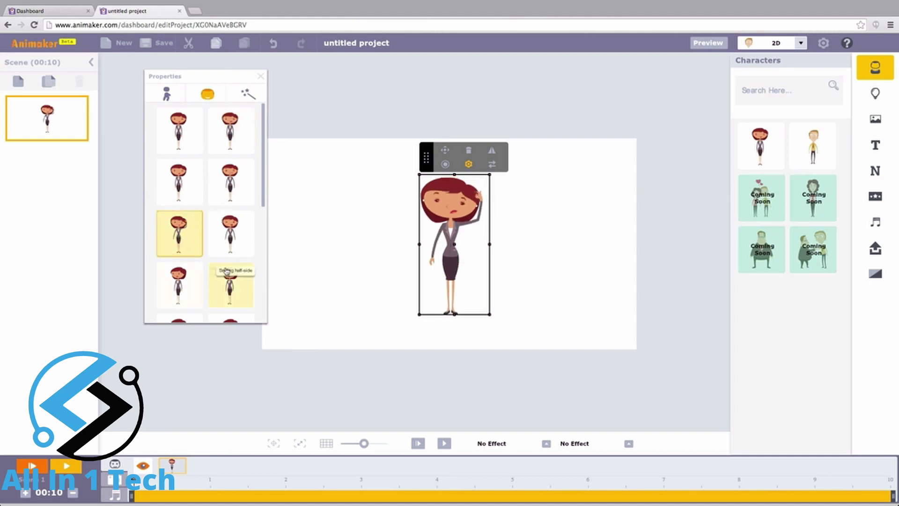
click(229, 234)
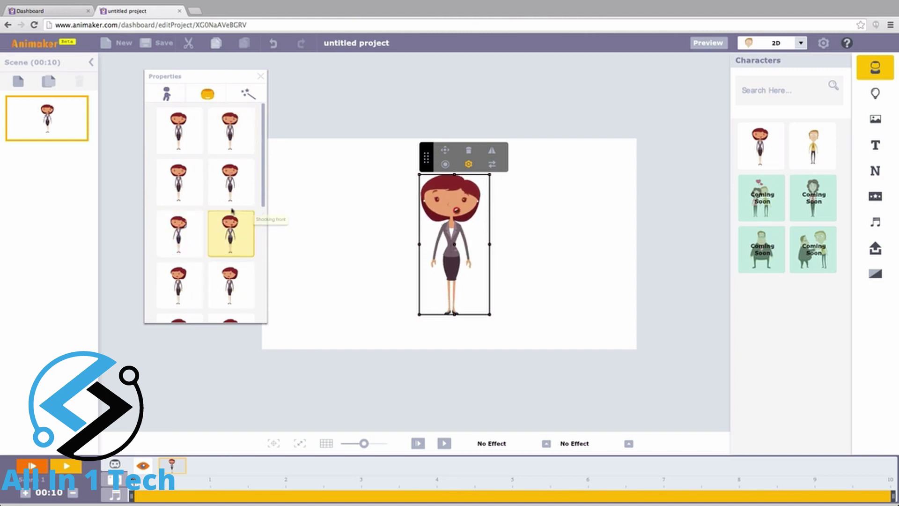
click(232, 188)
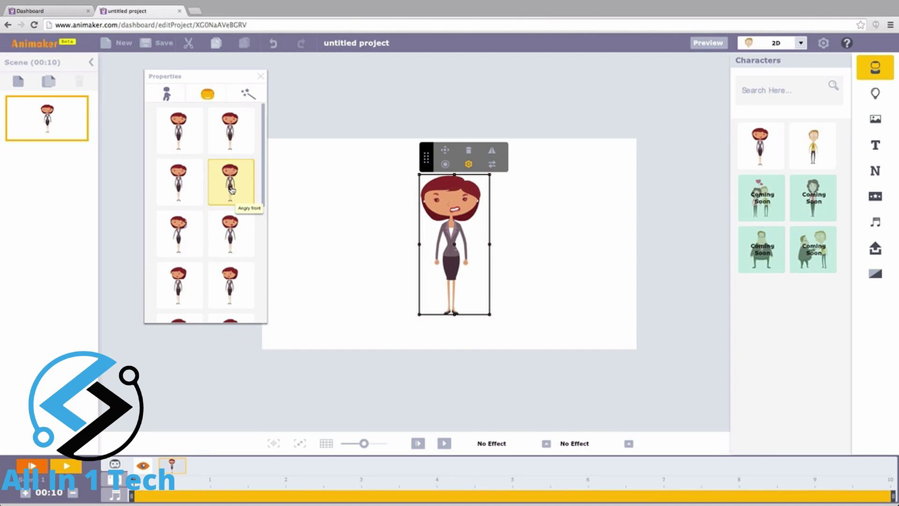
click(524, 249)
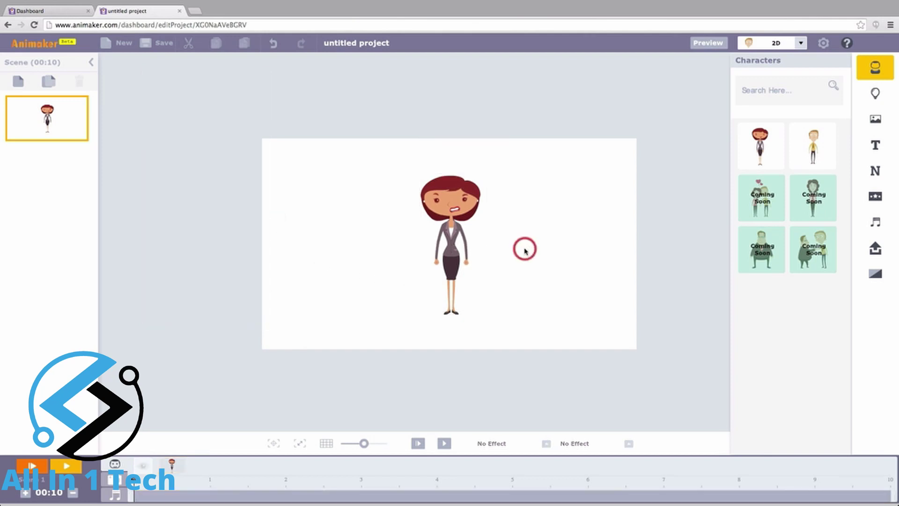
Step: Delete the woman character from the scene
click(454, 244)
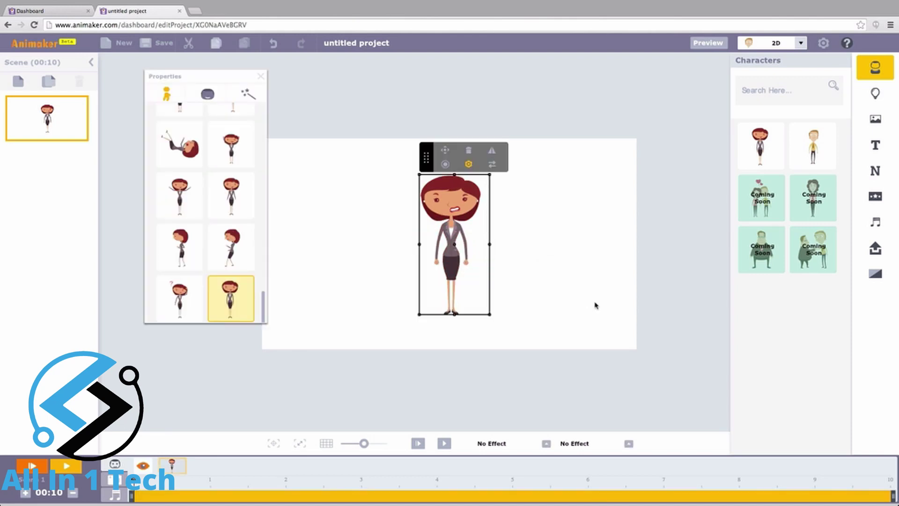
click(595, 304)
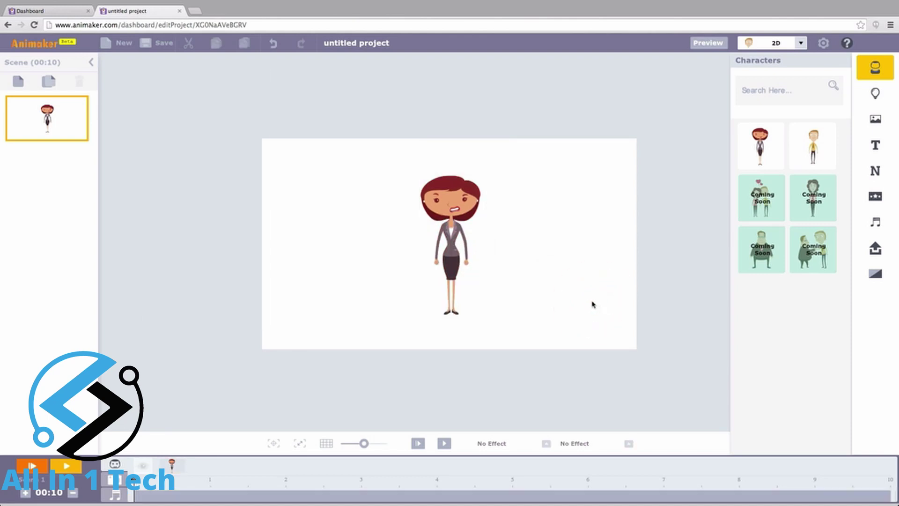
click(451, 229)
key(Delete)
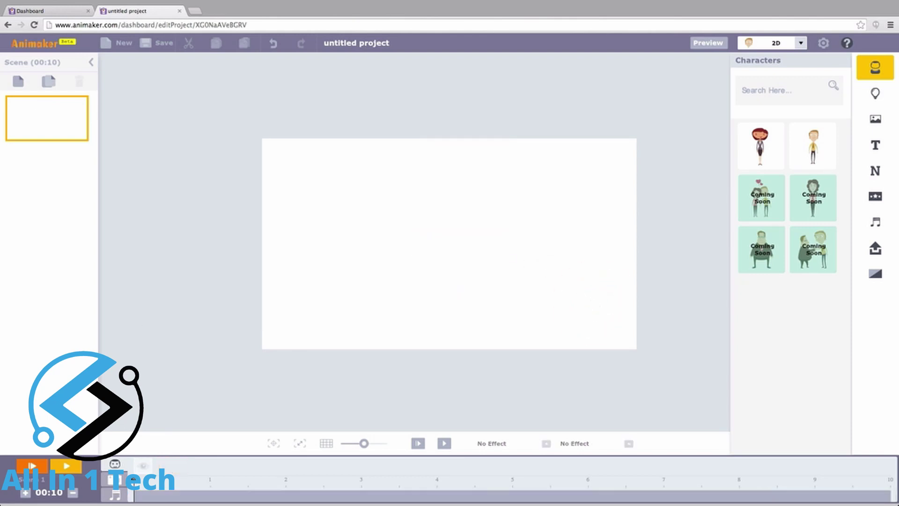
Step: Add the coffee cup prop to the scene and switch its view to top, then to front
click(876, 101)
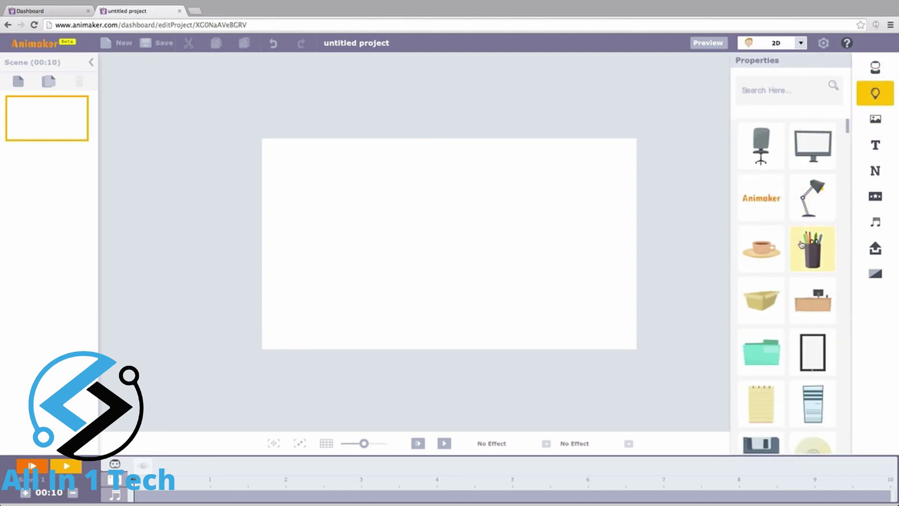
click(766, 260)
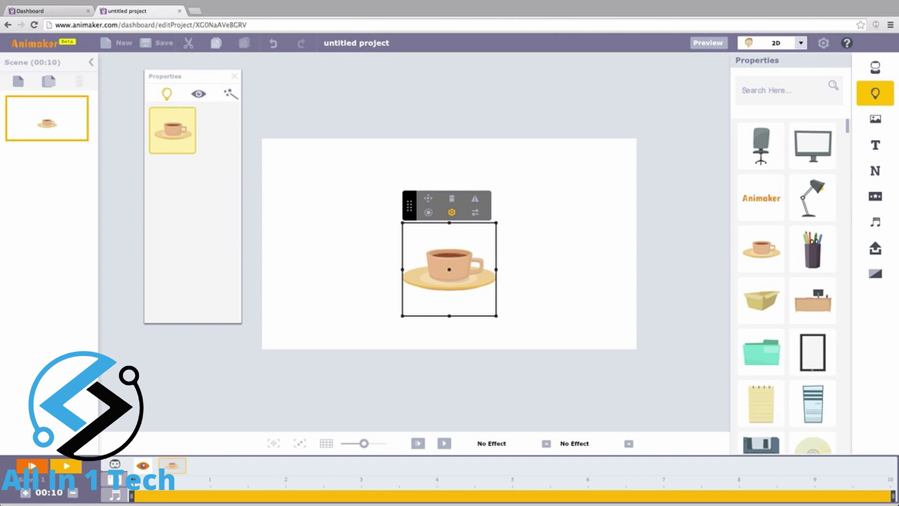
click(208, 94)
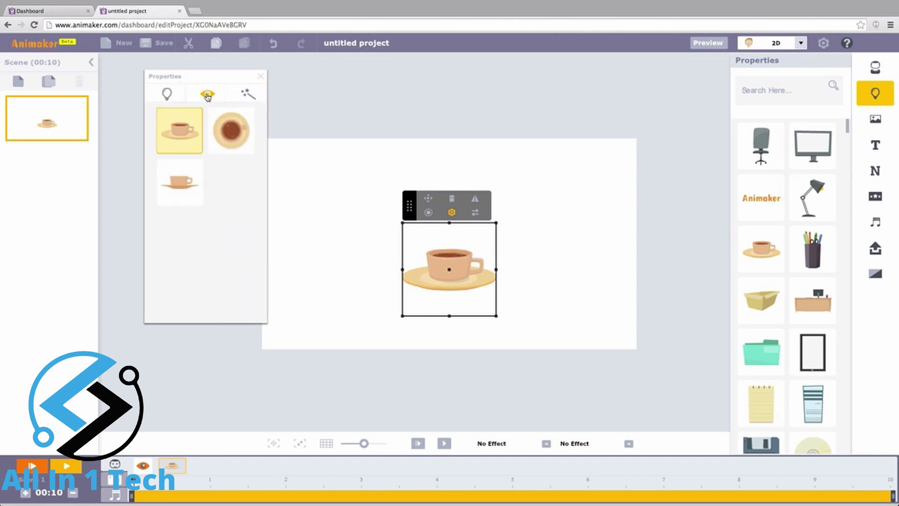
click(224, 133)
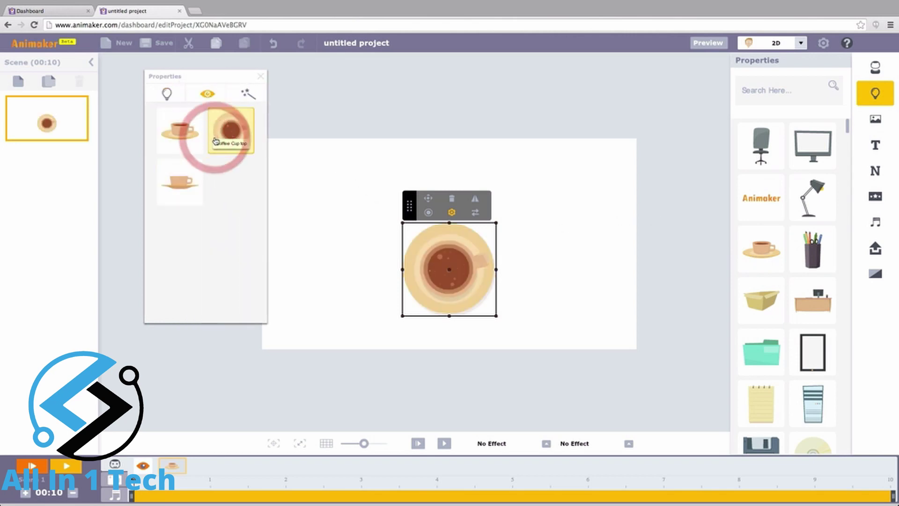
click(180, 182)
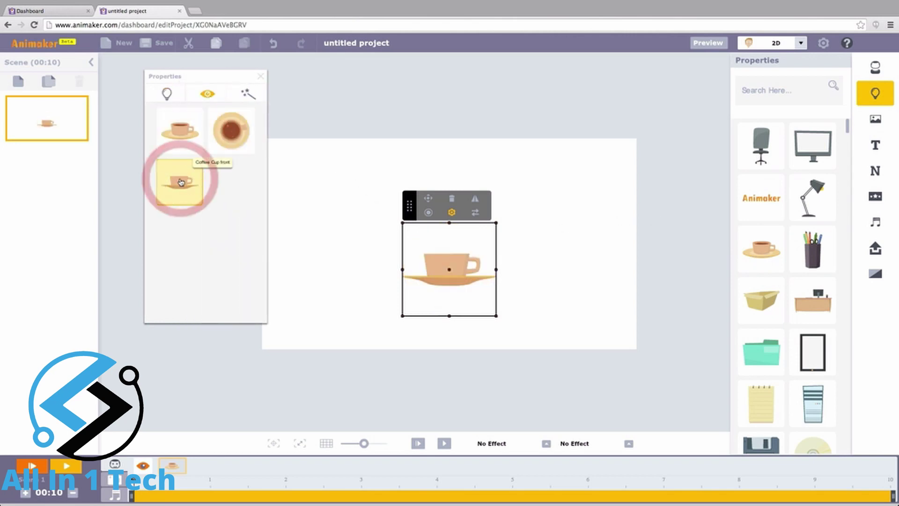
Step: Delete the coffee cup from the scene
click(288, 247)
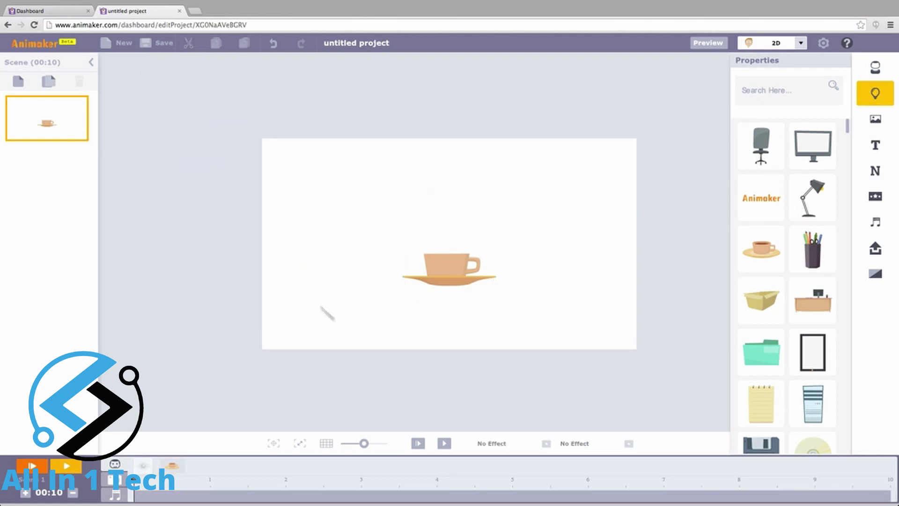
click(448, 270)
key(Delete)
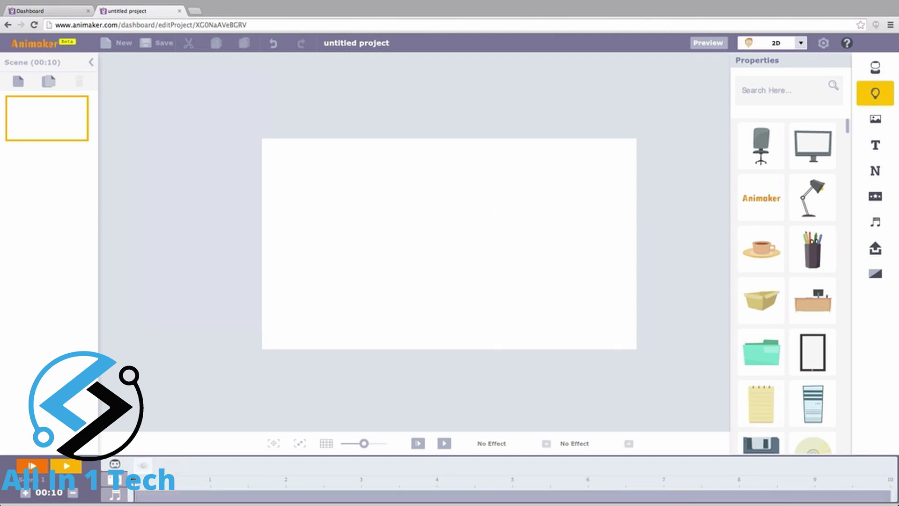
Step: Upload the image Mascot.png from the Desktop to the personal image uploads
click(876, 249)
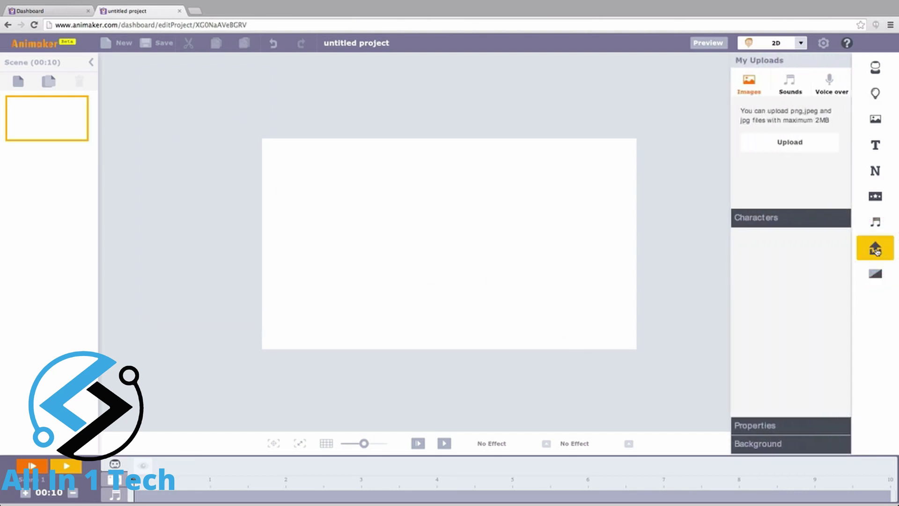
click(802, 153)
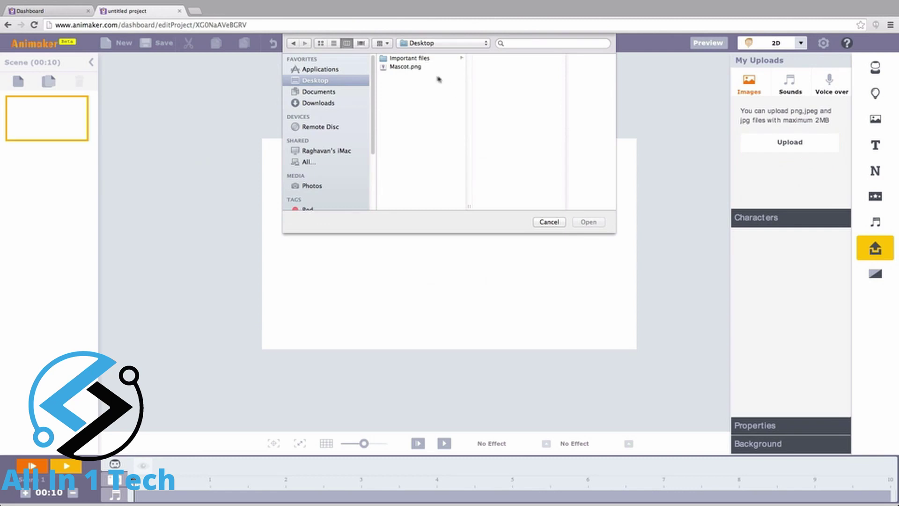
click(417, 67)
click(586, 223)
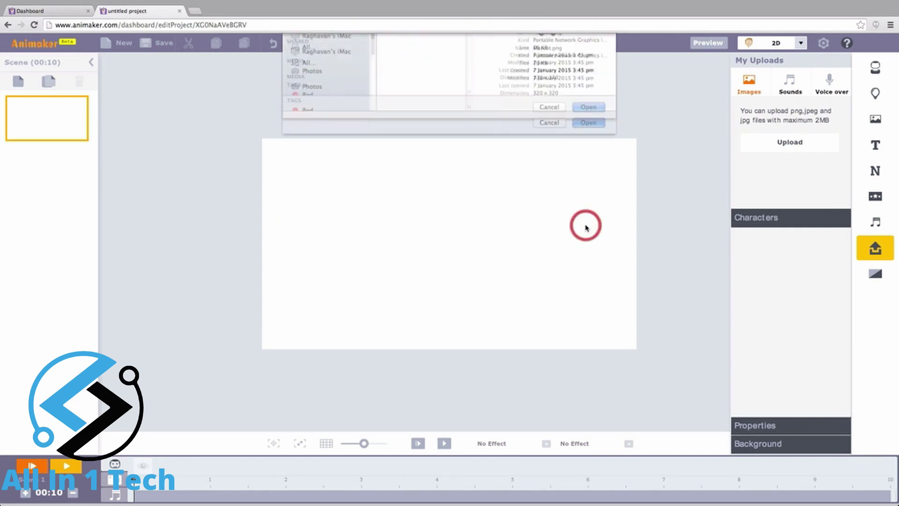
Step: Save the uploaded Mascot image as a Character and add it to the scene
click(779, 175)
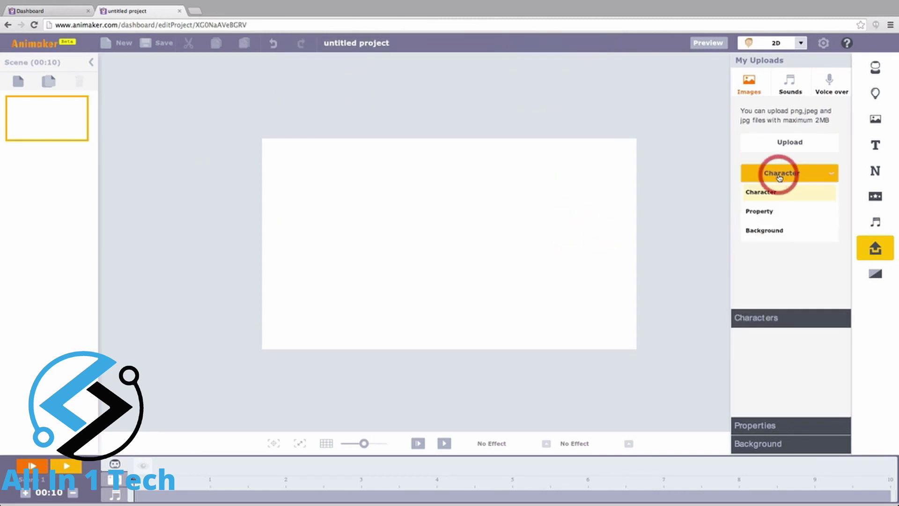
click(773, 191)
click(769, 224)
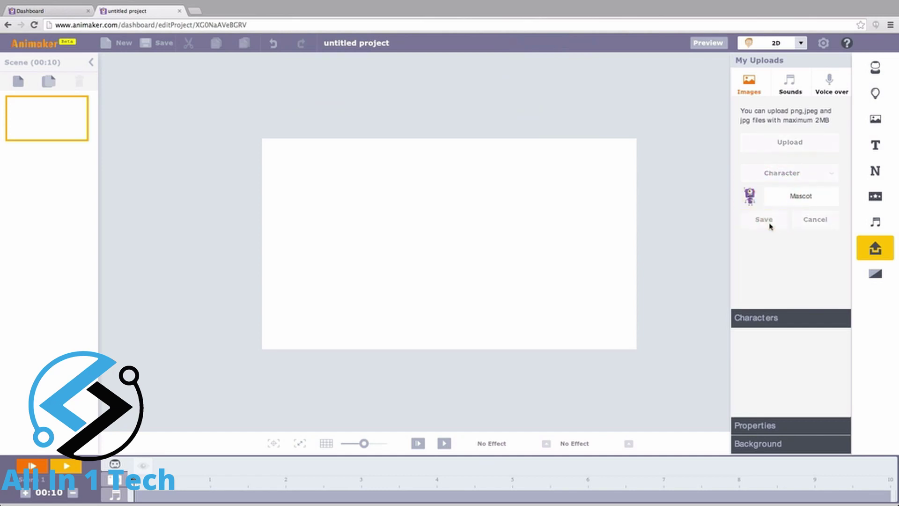
click(762, 257)
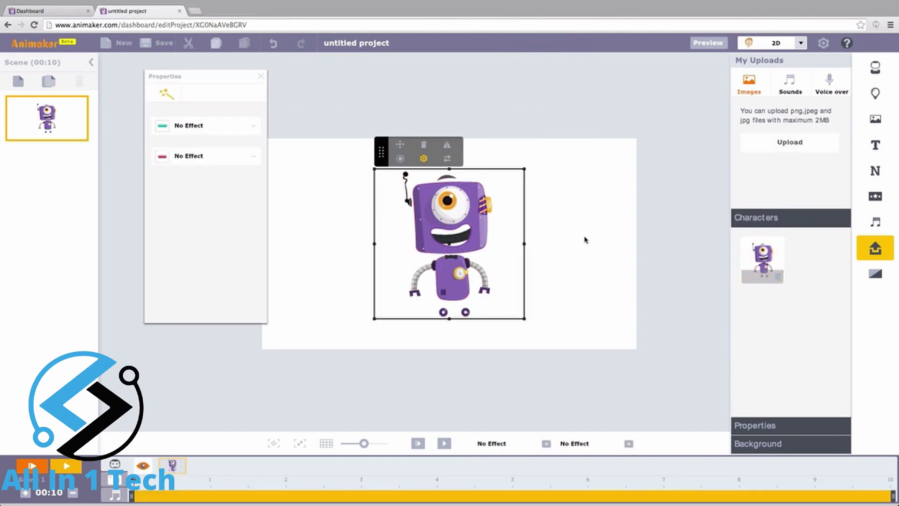
click(585, 240)
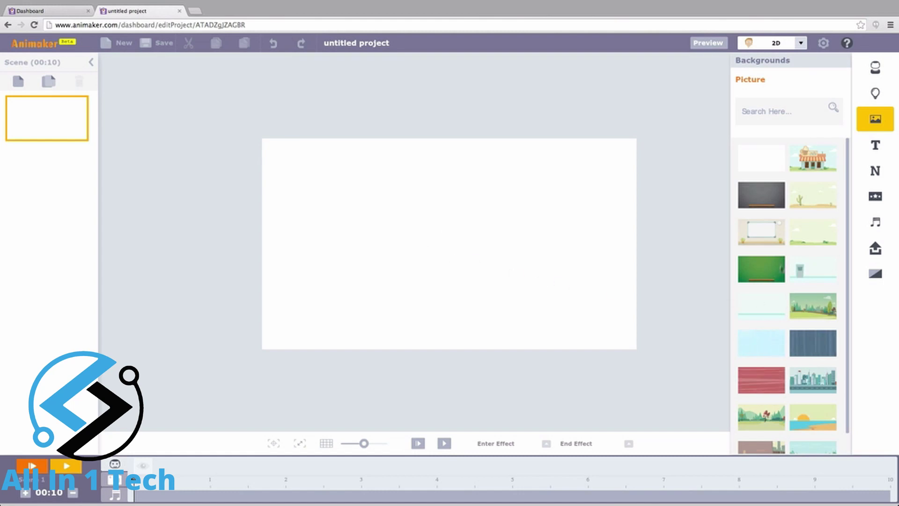
Step: Apply the plain room background with the pale green floor band and add the man in the yellow shirt
click(769, 307)
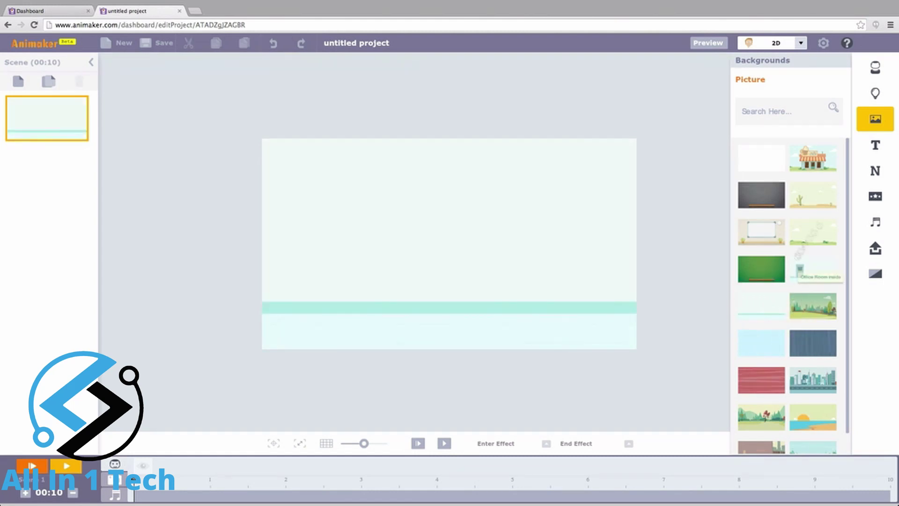
click(875, 67)
click(815, 140)
Step: Furnish the room with a desk, desk lamp, monitor and wall clock, and move the man to the right of the desk
click(871, 98)
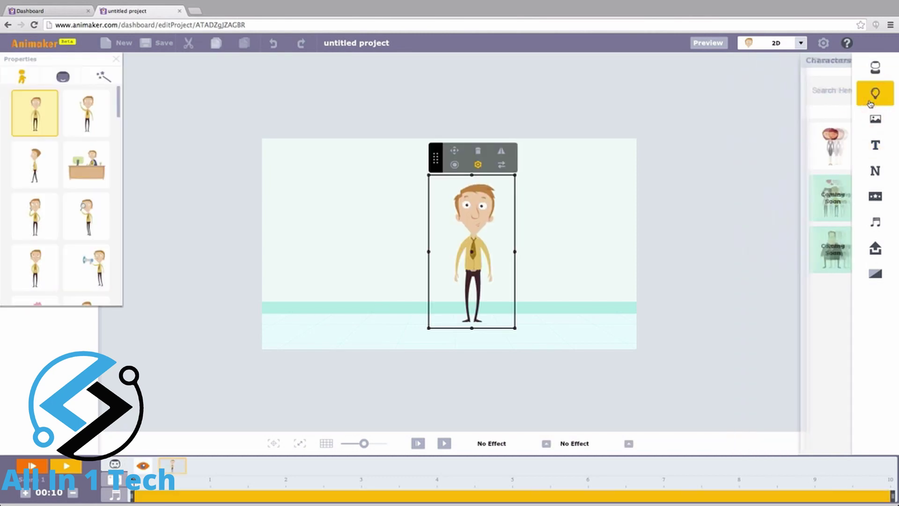
drag(848, 129, 848, 406)
drag(812, 180, 392, 280)
drag(473, 248, 566, 249)
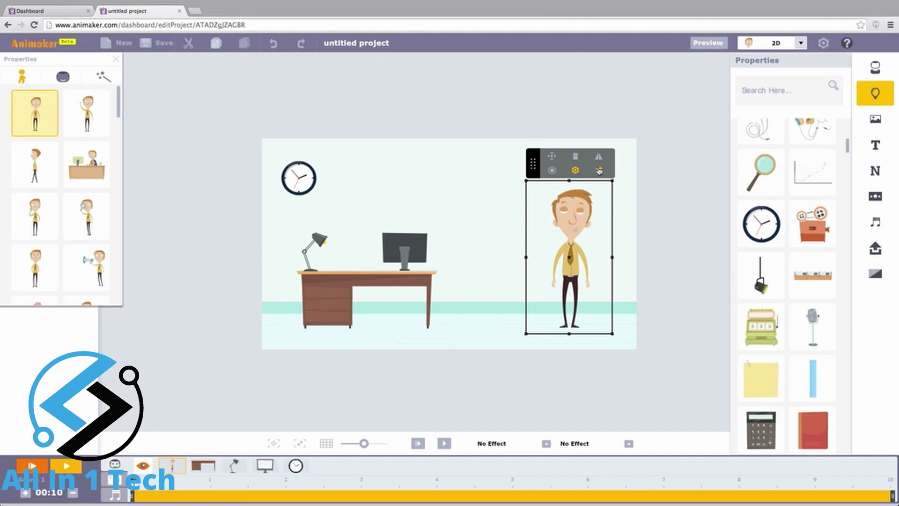
Step: Shrink and slightly rotate the man, and swap him for the red-haired woman placed slightly further right
click(599, 171)
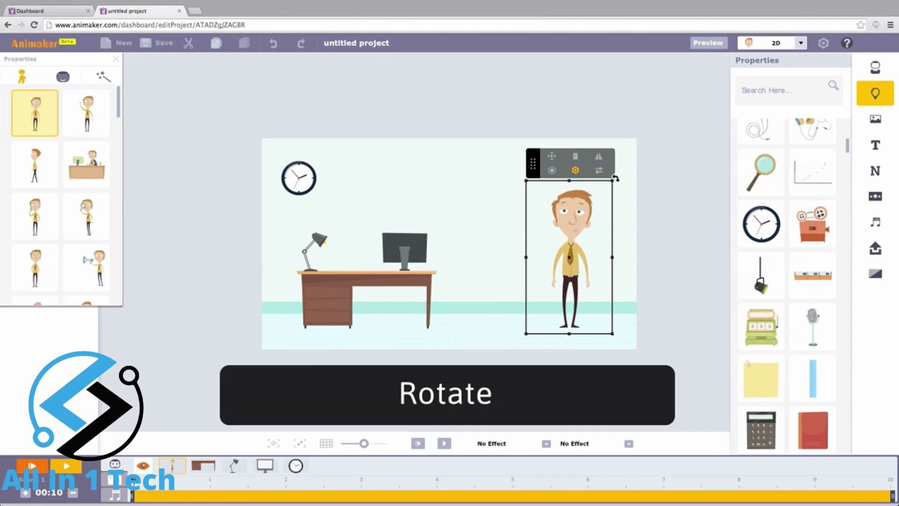
drag(615, 178, 584, 192)
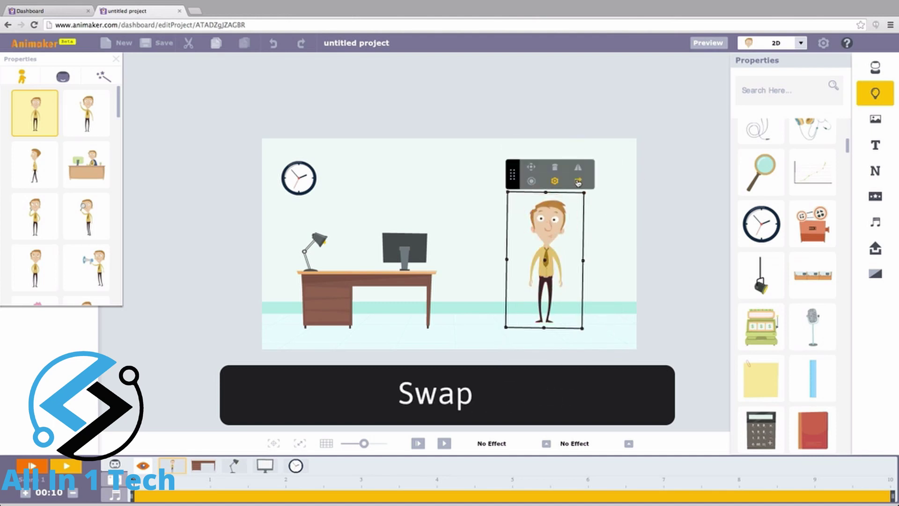
click(578, 183)
click(760, 145)
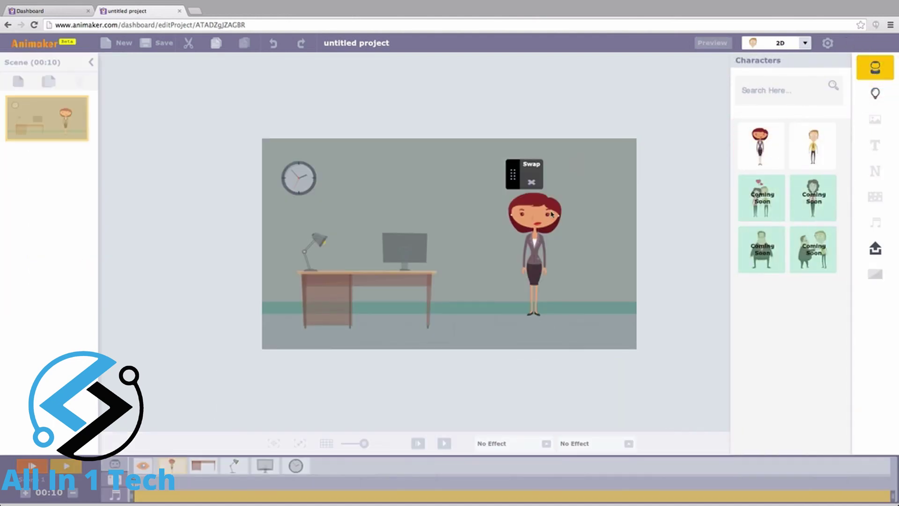
click(536, 188)
drag(534, 253, 551, 253)
Step: Swap the woman for the dark-framed closed window prop
click(875, 93)
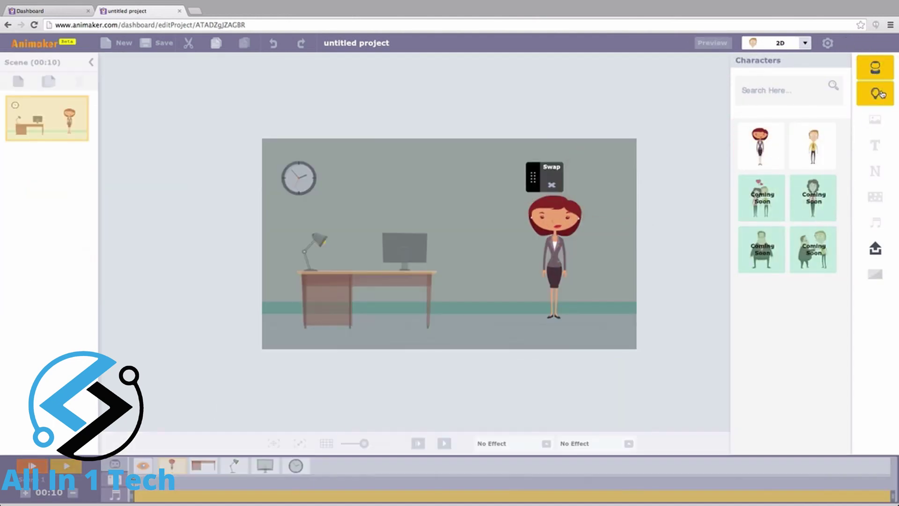
scroll(851, 151, down, 3)
drag(851, 151, 851, 251)
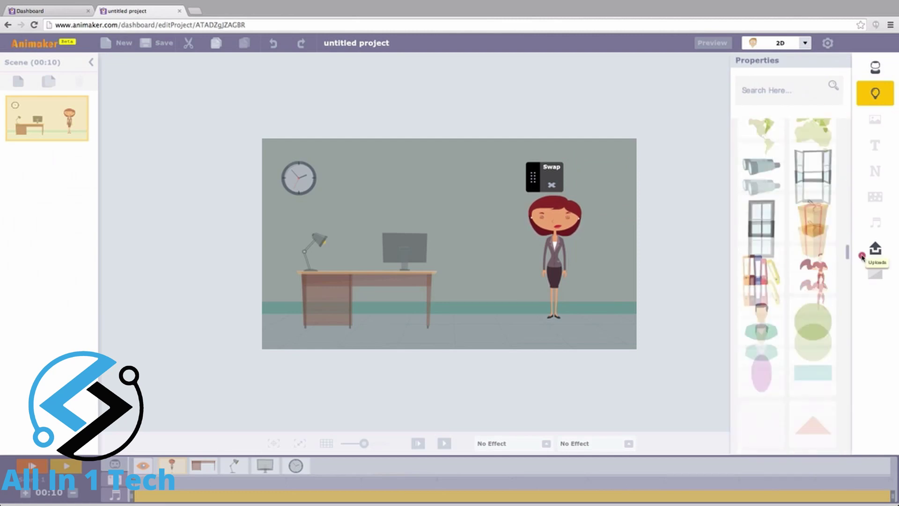
click(761, 166)
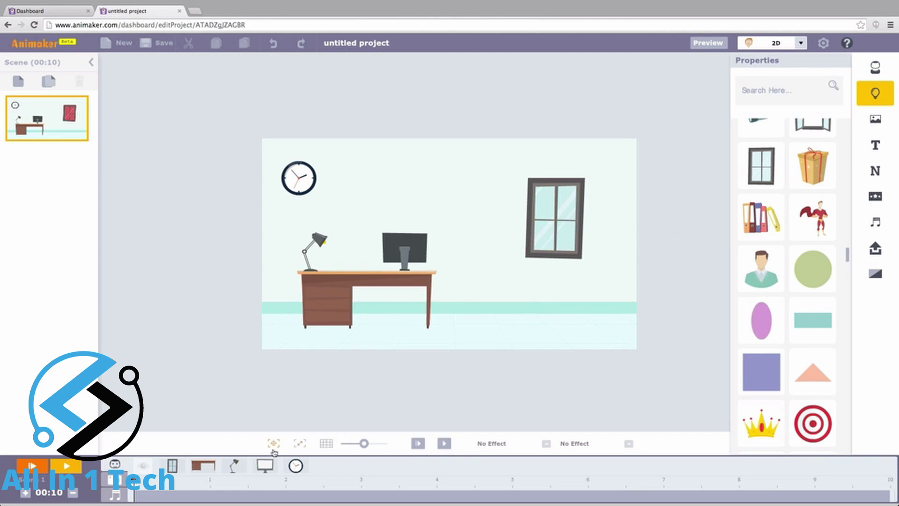
Step: Show the grid over the scene, hide it again and try the zoom slider
click(325, 443)
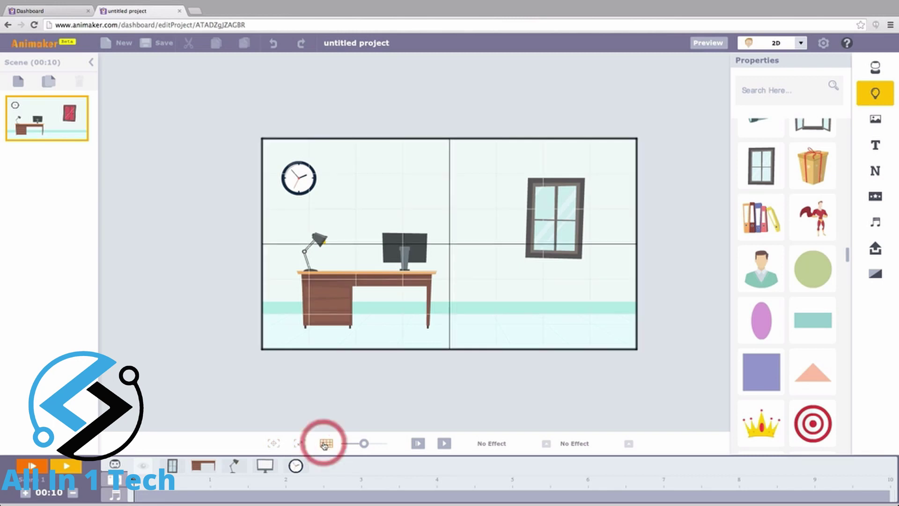
click(325, 443)
drag(363, 444, 363, 443)
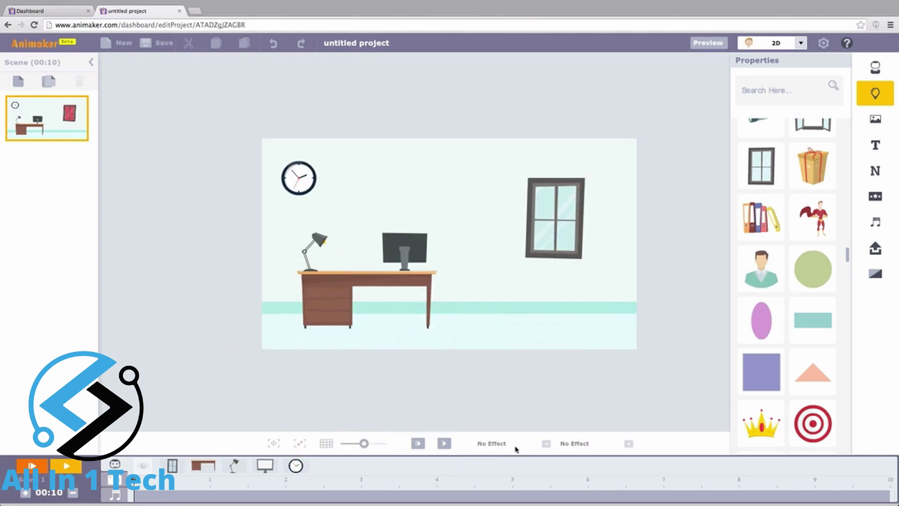
Step: Select the window and look through its enter and exit effect lists
click(555, 217)
click(497, 444)
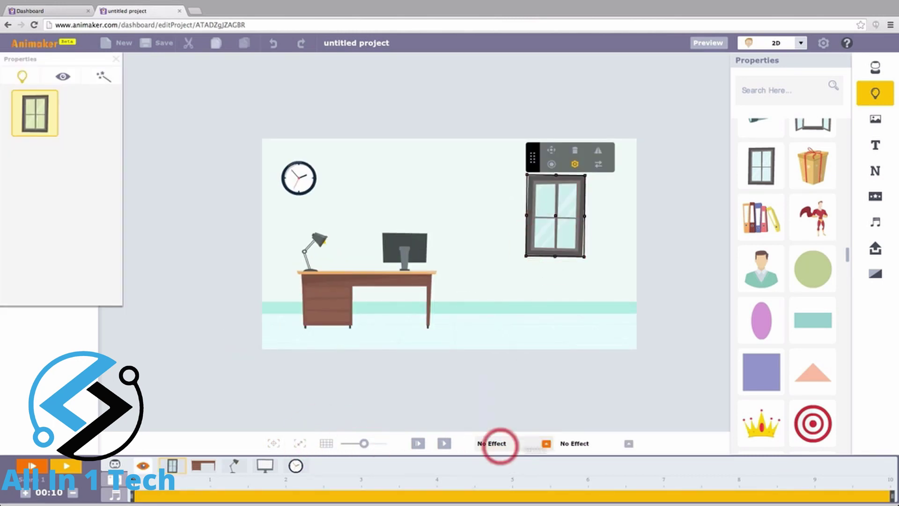
click(584, 445)
click(485, 362)
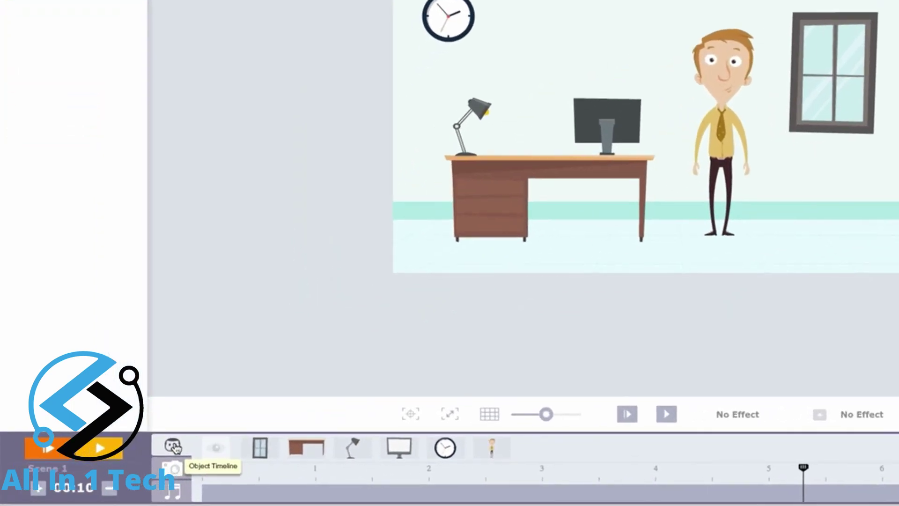
Step: View the camera timeline and the music timeline, and return to the object timeline
click(170, 471)
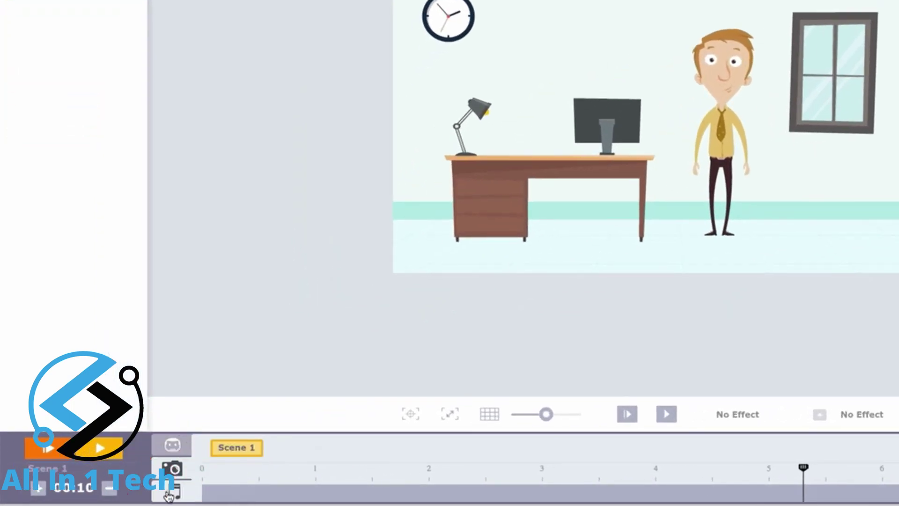
click(169, 491)
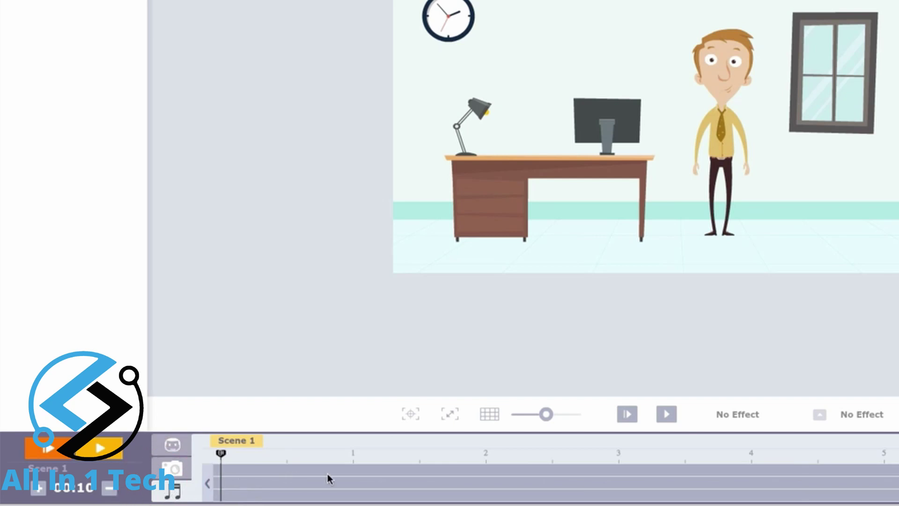
click(171, 449)
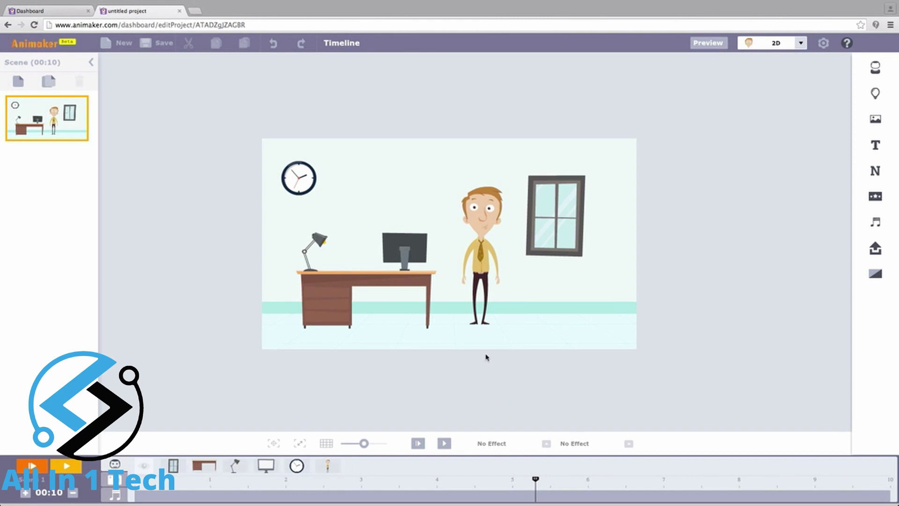
Step: Select the man from the object list and set his appearance to start at 3 seconds
click(482, 264)
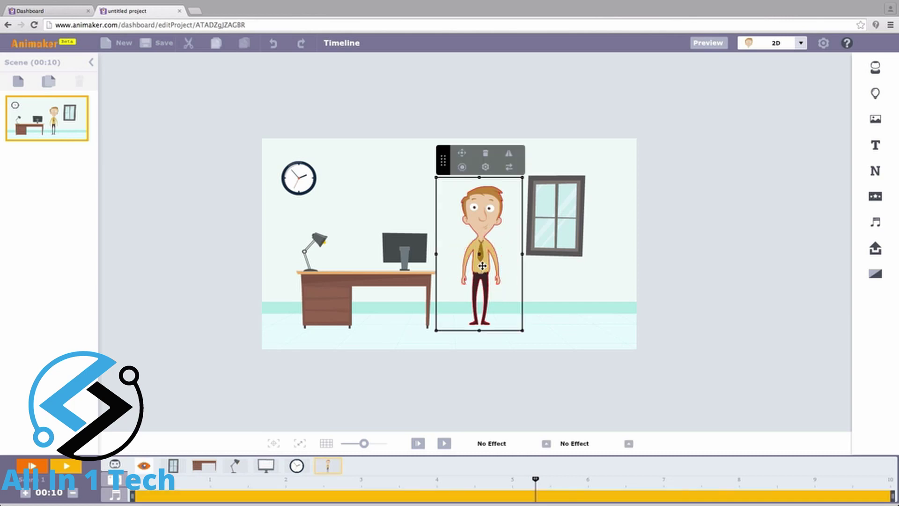
click(459, 371)
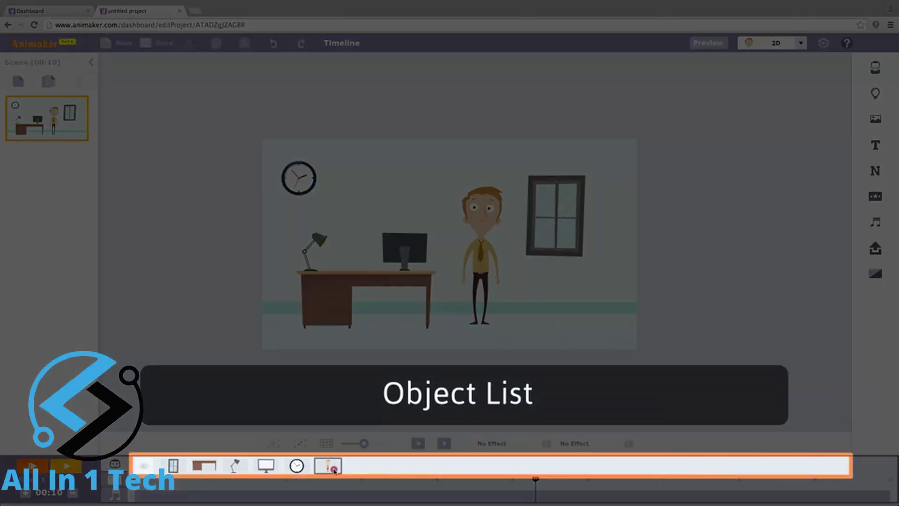
click(334, 470)
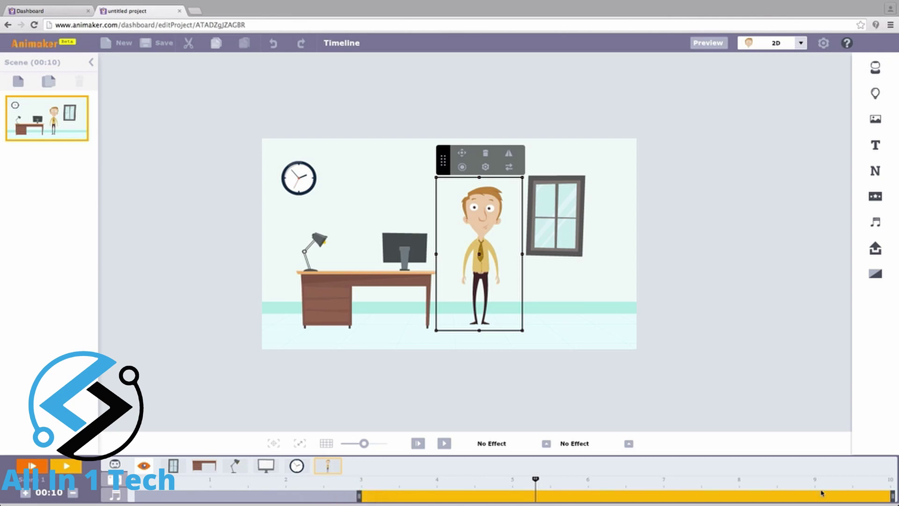
Step: Set the desk to appear at 5 seconds and play the scene
click(334, 313)
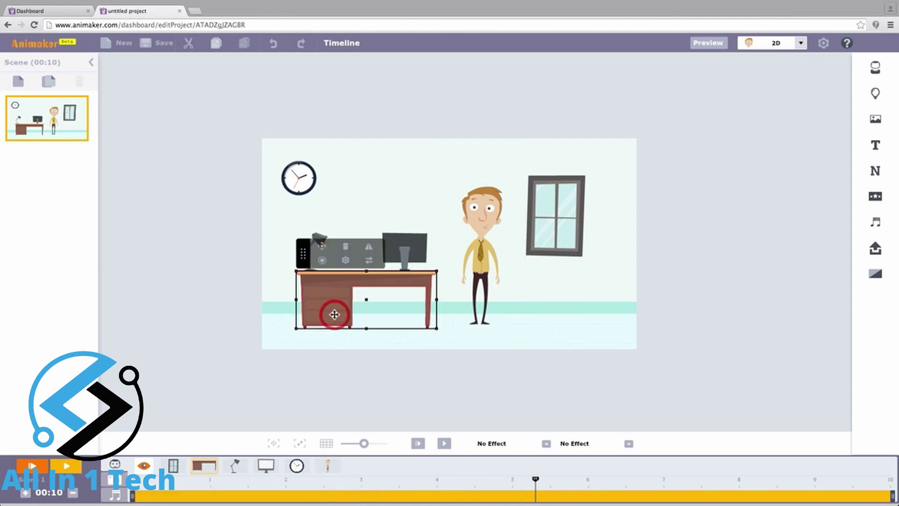
drag(141, 499, 515, 496)
click(418, 444)
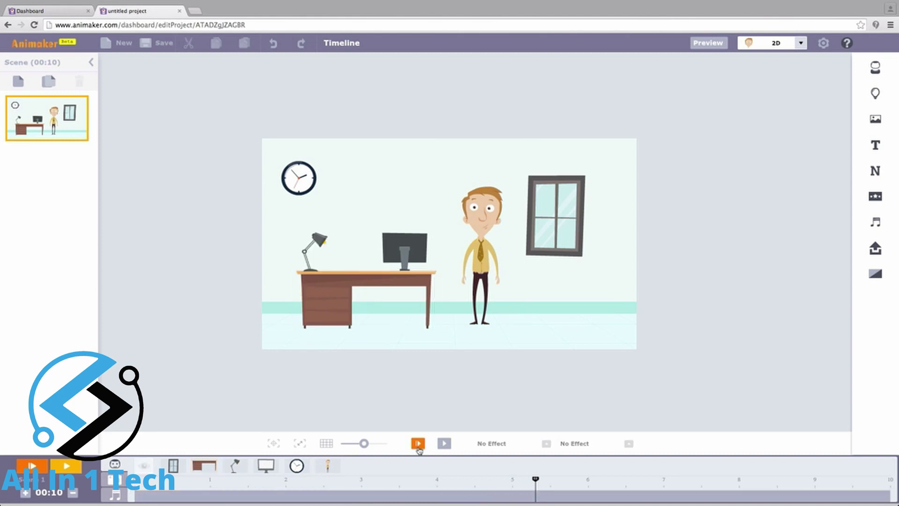
Step: End the desk's and the man's appearance at 8 seconds and play the scene
click(333, 313)
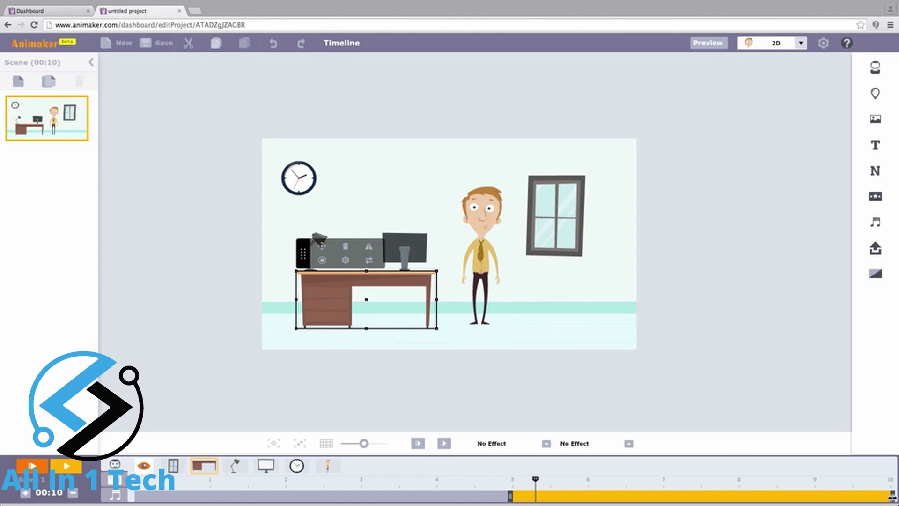
drag(892, 497, 744, 497)
click(496, 281)
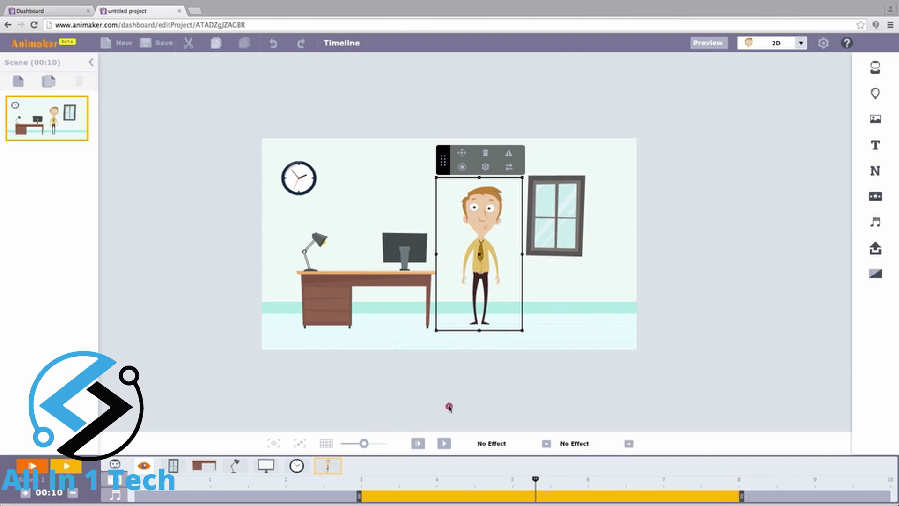
click(450, 406)
click(418, 444)
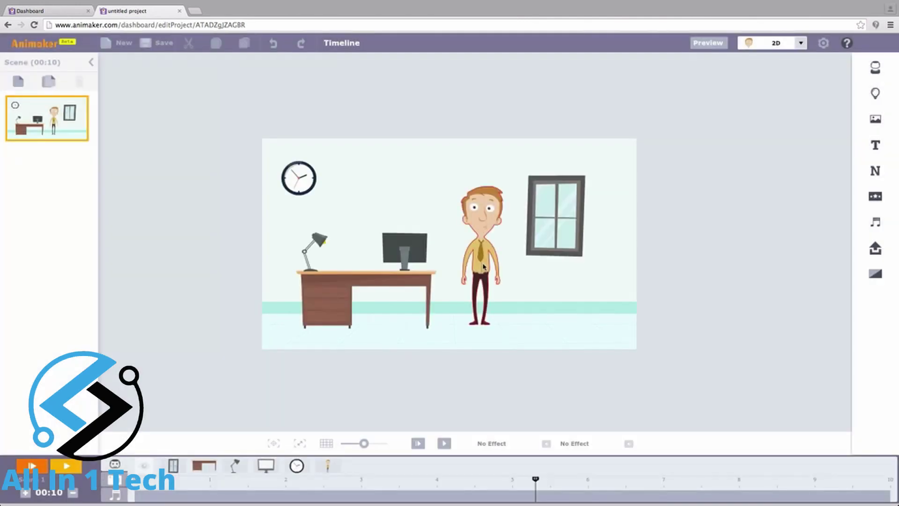
Step: Give the man the Enter From Left entry effect
click(482, 263)
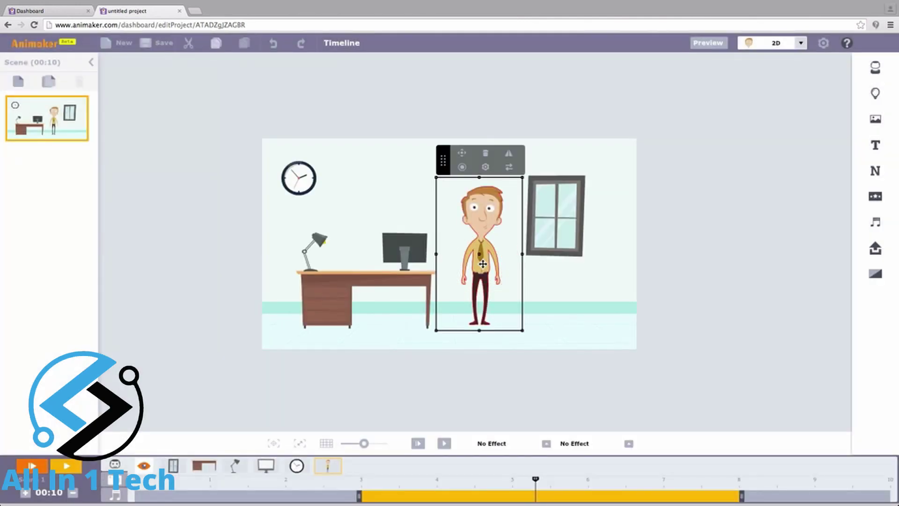
click(511, 446)
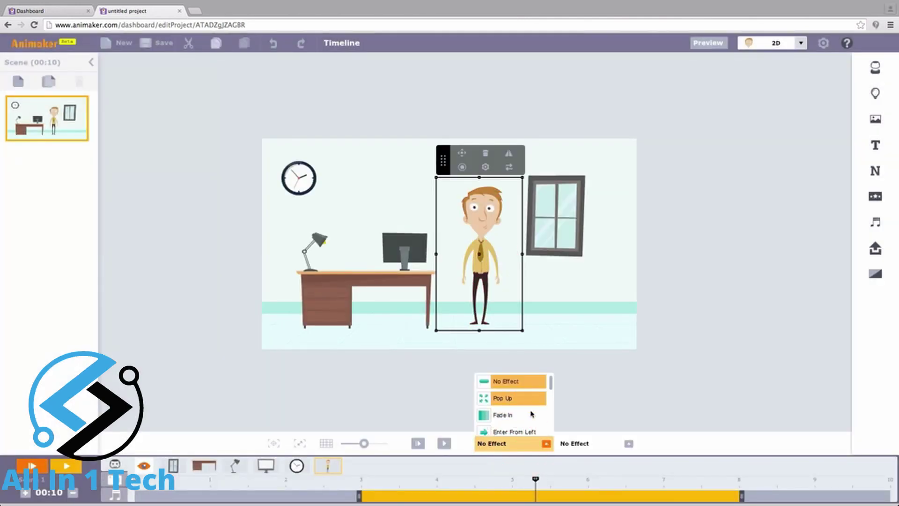
click(547, 387)
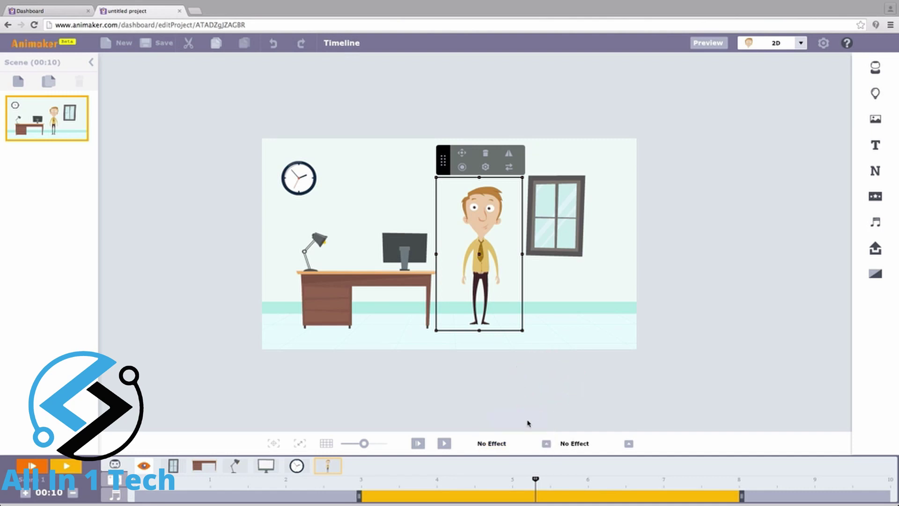
click(527, 443)
click(525, 432)
Step: Give the man the Exit To Left exit effect and play the scene
click(565, 443)
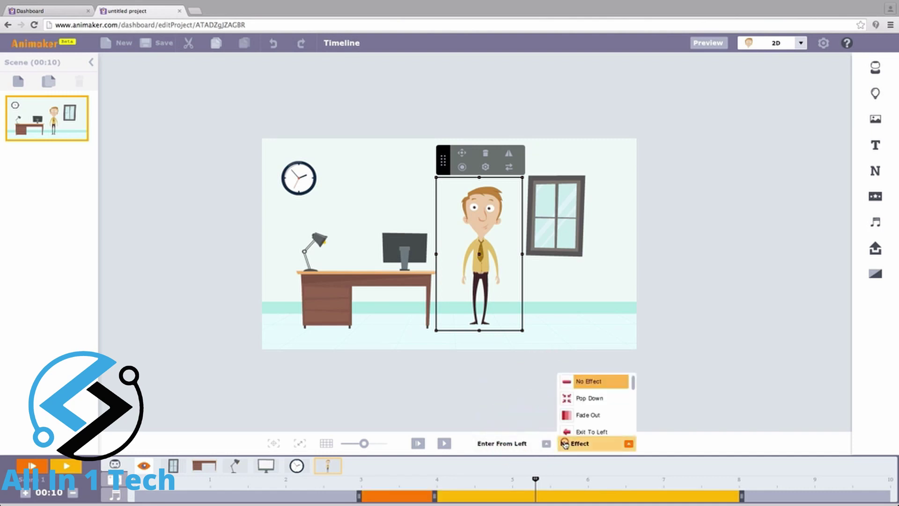
click(599, 431)
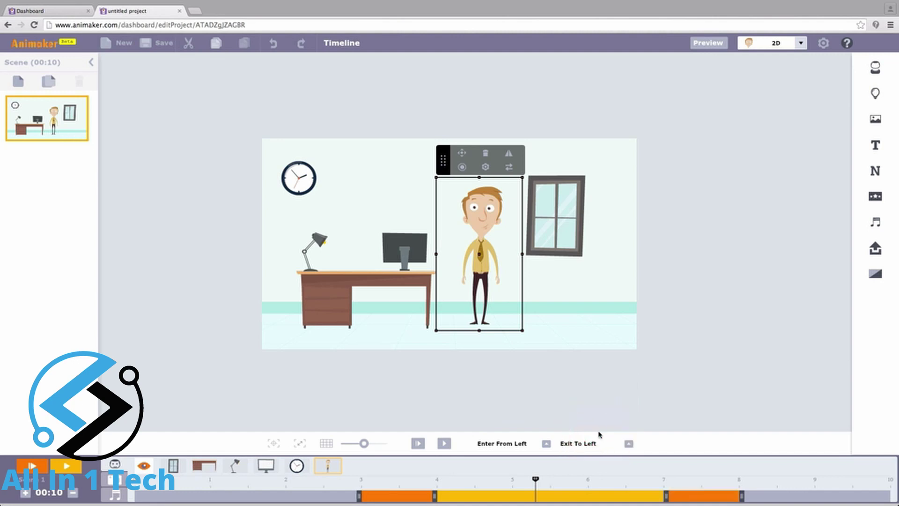
click(445, 418)
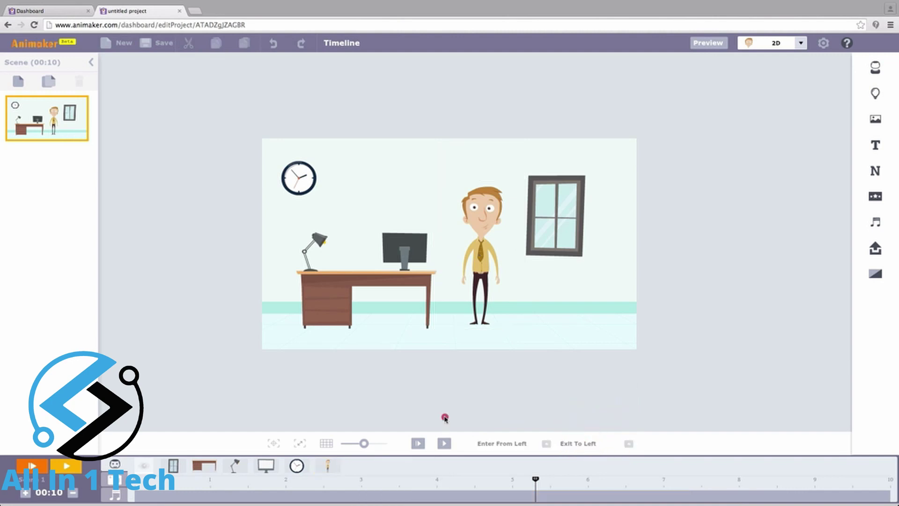
click(418, 443)
Step: Extend the man's entry effect to end at 4 seconds, start his exit effect at about 7 seconds, and play the scene
click(480, 257)
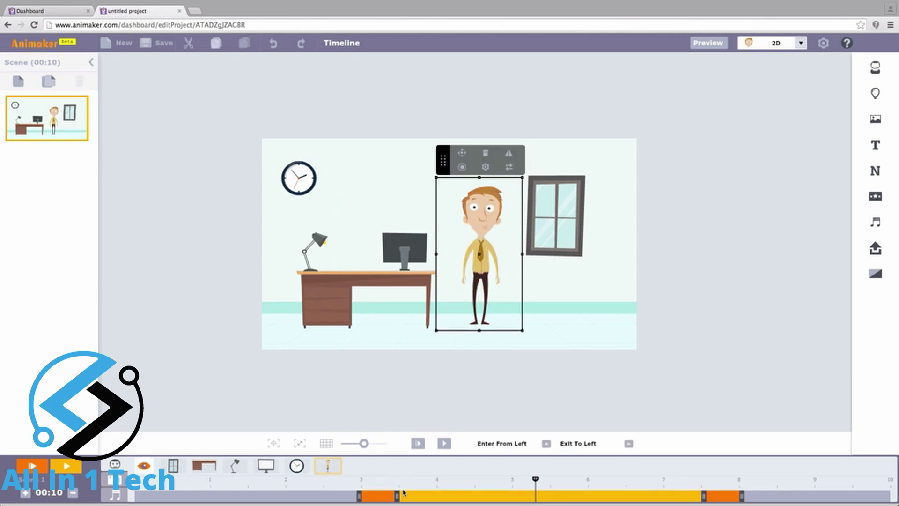
drag(400, 498, 435, 496)
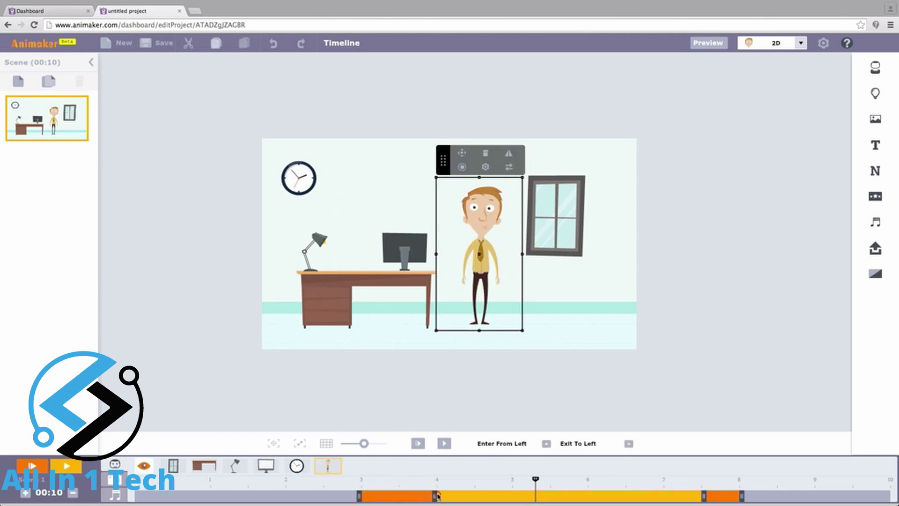
drag(702, 497, 659, 499)
click(417, 444)
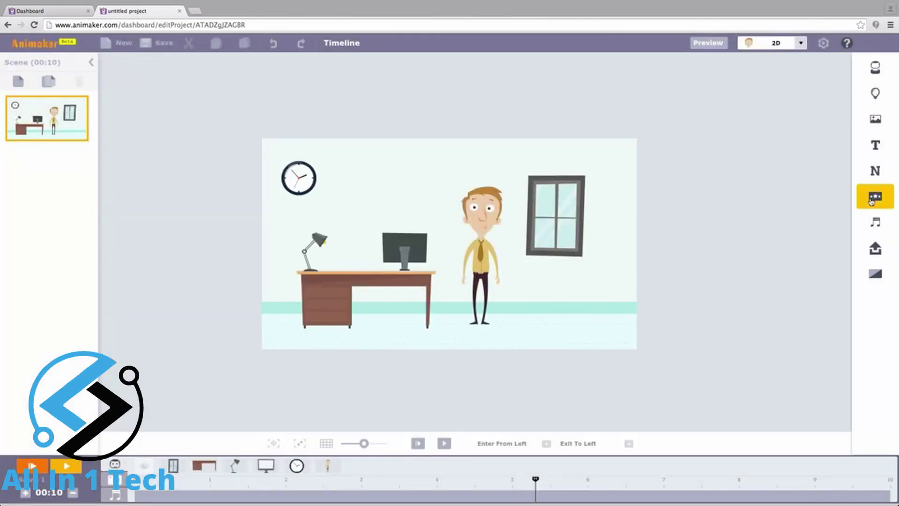
Step: Add the radiating speed-lines screen effect to the scene and time it to run from 3 to 8 seconds
click(872, 200)
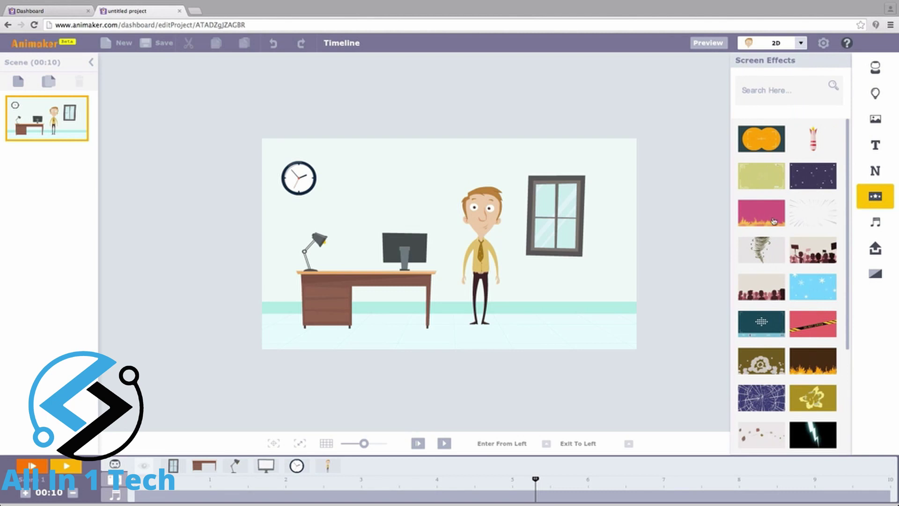
click(813, 217)
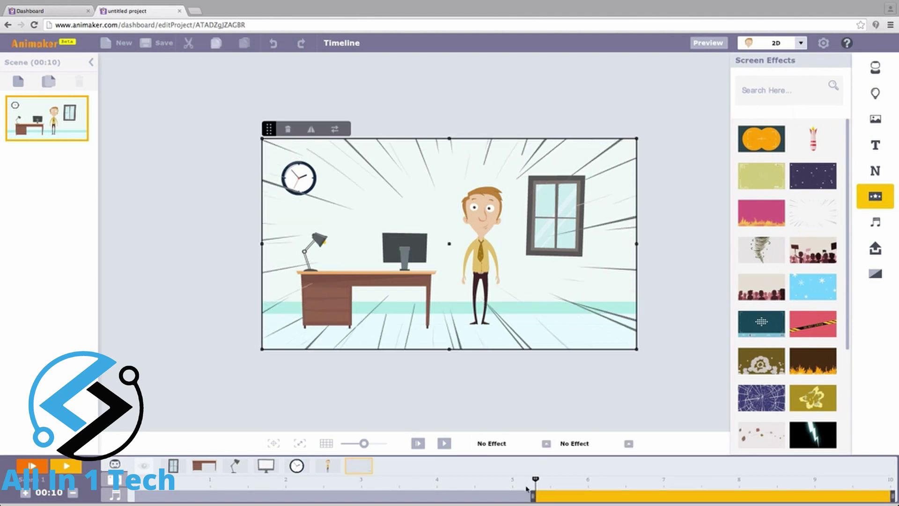
drag(534, 495, 430, 495)
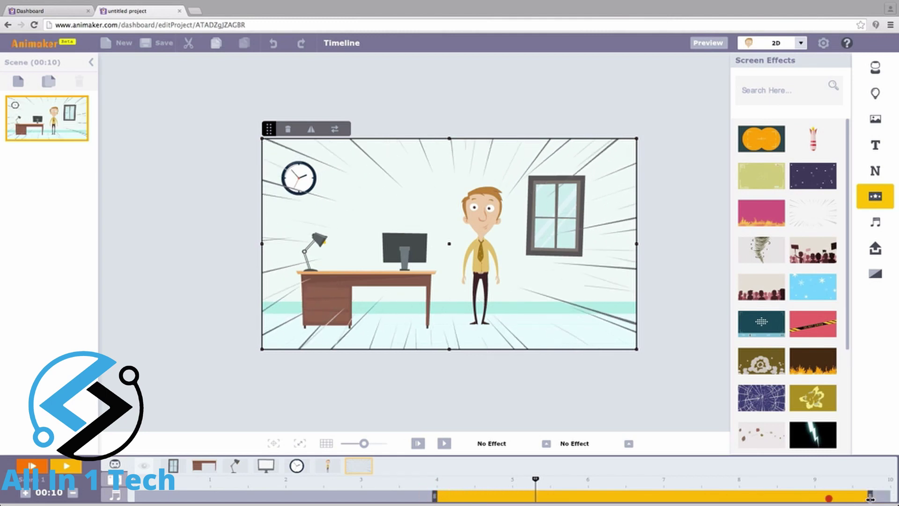
mouse_move(892, 495)
mouse_down()
mouse_move(683, 495)
mouse_move(741, 495)
mouse_up()
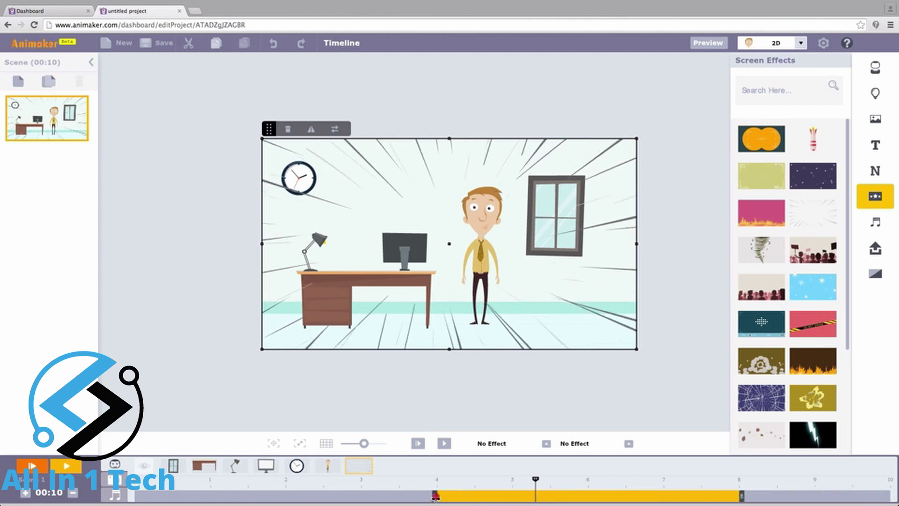
drag(435, 495, 360, 494)
Step: Give the speed-lines effect a Fade In entry and a Fade Out exit, and play the scene
click(491, 443)
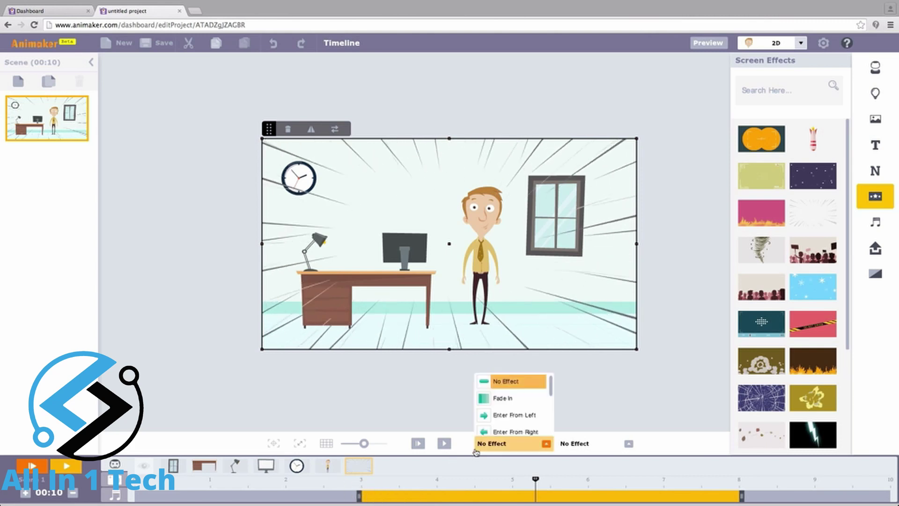
click(522, 402)
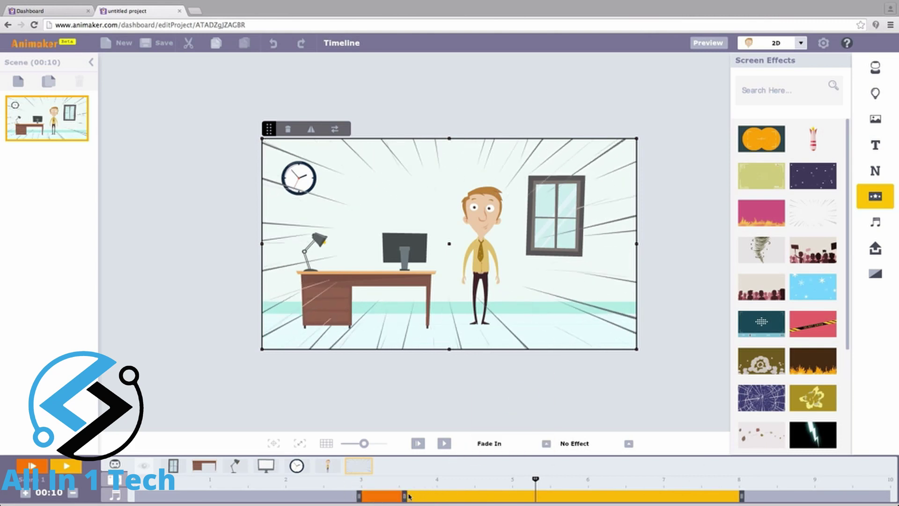
click(591, 444)
click(582, 395)
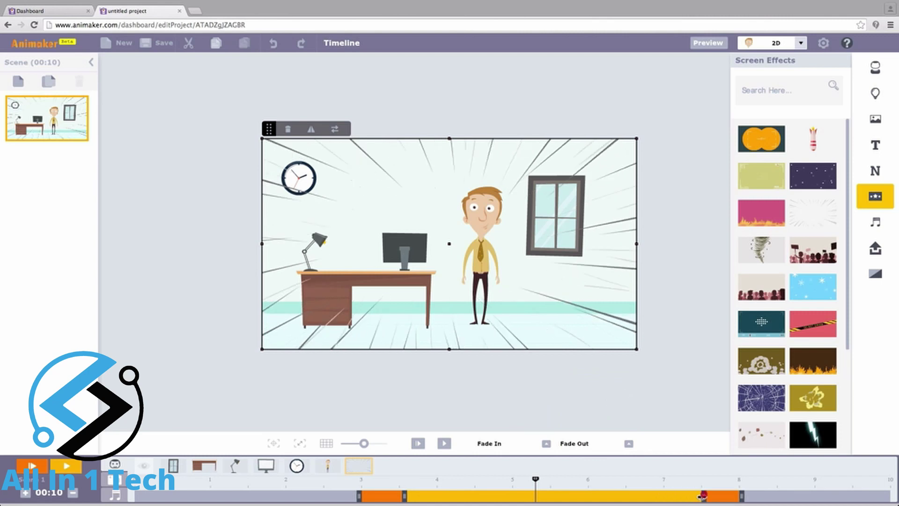
click(418, 444)
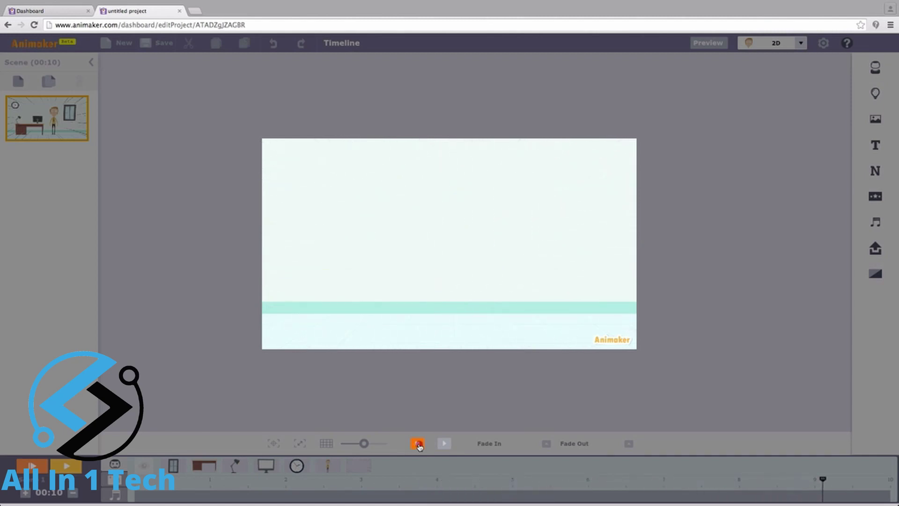
click(418, 444)
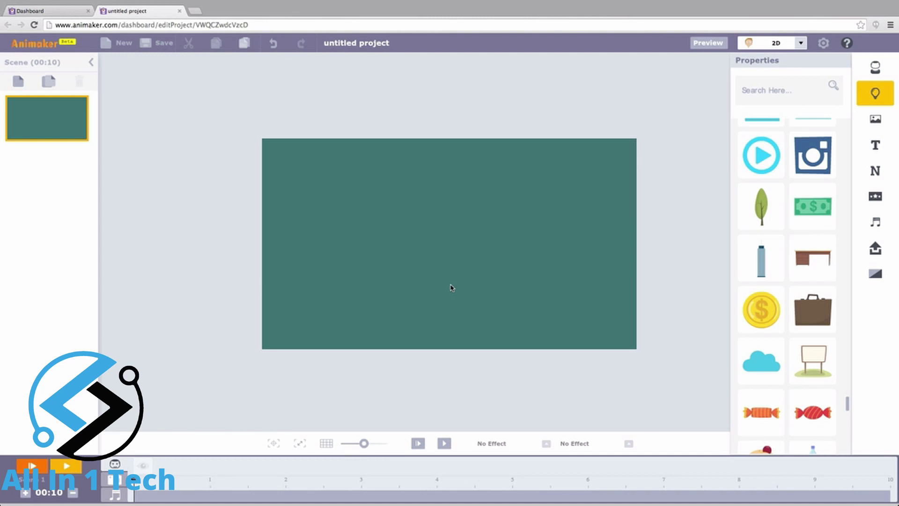
Step: Add the gold dollar coin to the green scene, shrink it to about half size and place it near the centre
click(762, 310)
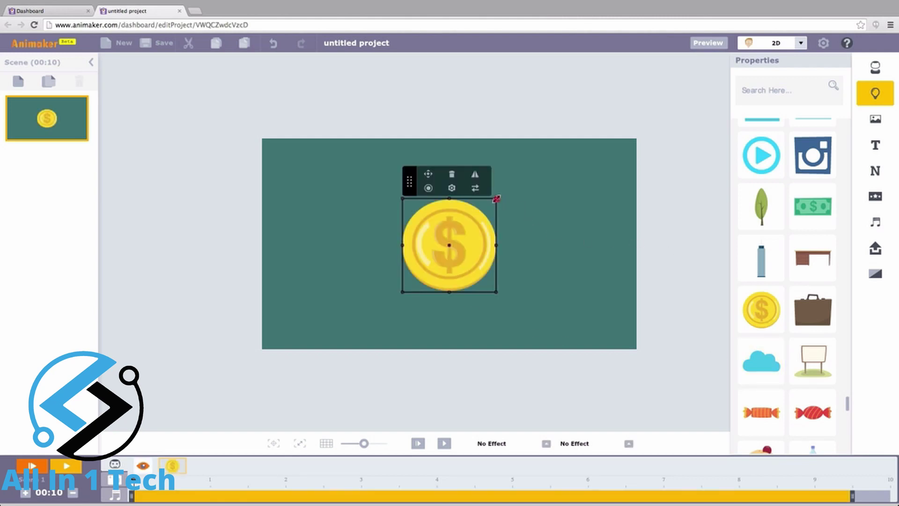
drag(497, 199, 473, 222)
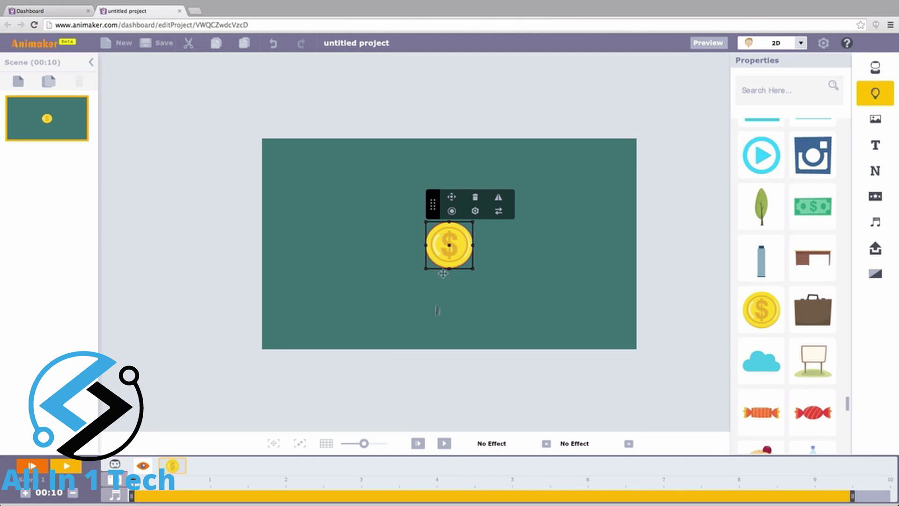
mouse_move(450, 250)
mouse_down()
mouse_move(354, 249)
mouse_move(553, 249)
mouse_move(443, 249)
mouse_up()
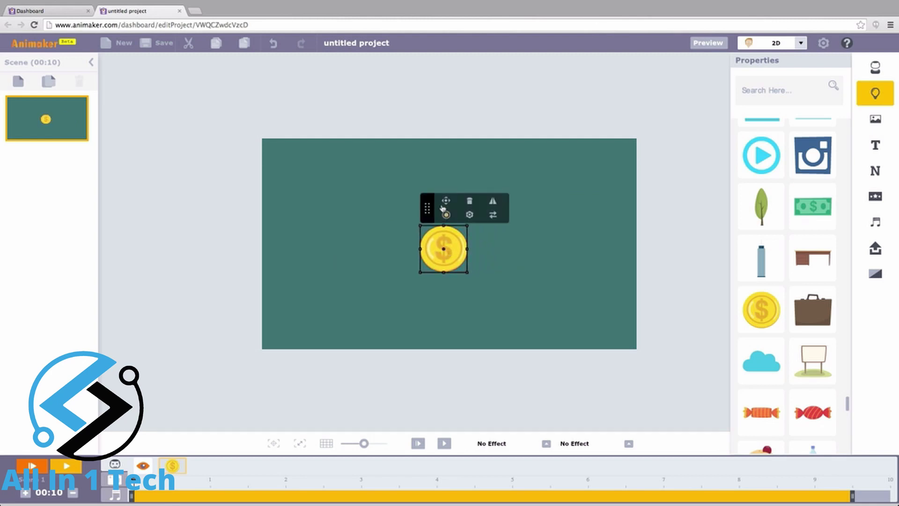
Step: Create a MultiMove path carrying the coin from the left side of the scene to the right side, and play the scene
click(444, 212)
click(445, 215)
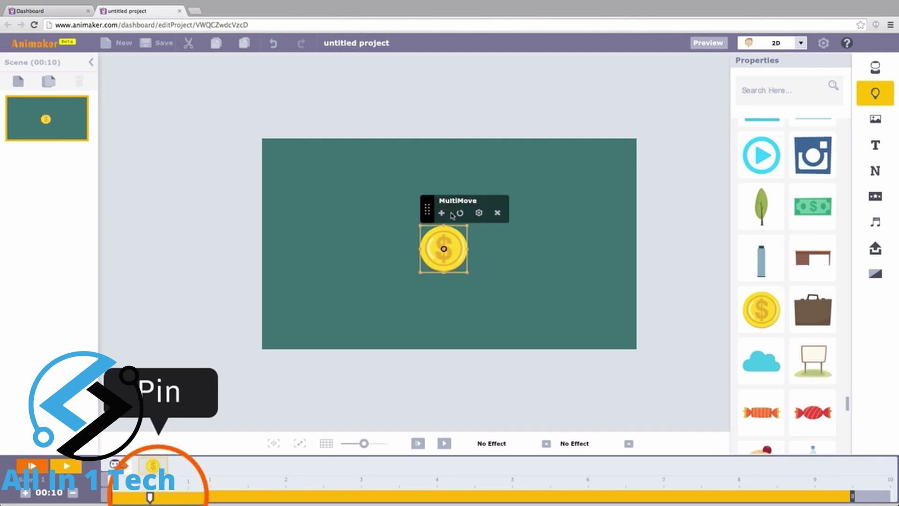
mouse_move(447, 247)
mouse_down()
mouse_move(358, 249)
mouse_move(326, 238)
mouse_move(582, 238)
mouse_up()
click(317, 209)
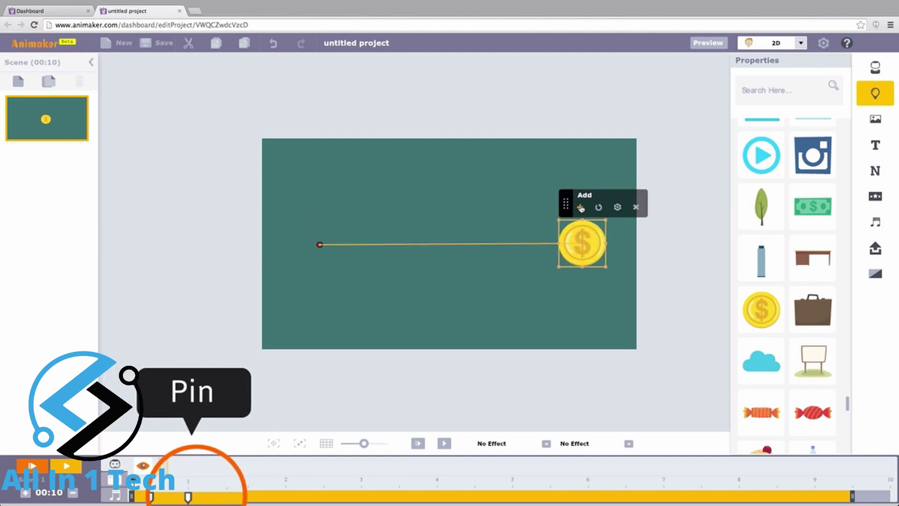
click(580, 208)
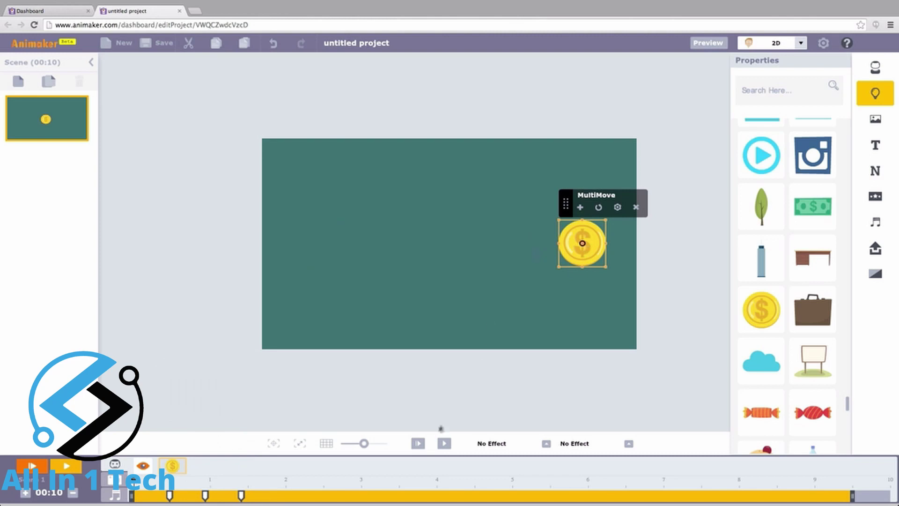
click(417, 444)
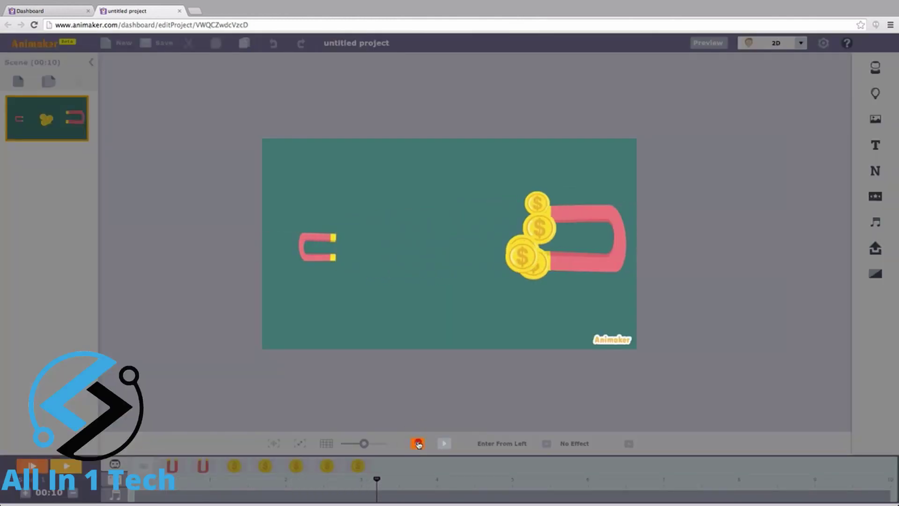
click(419, 444)
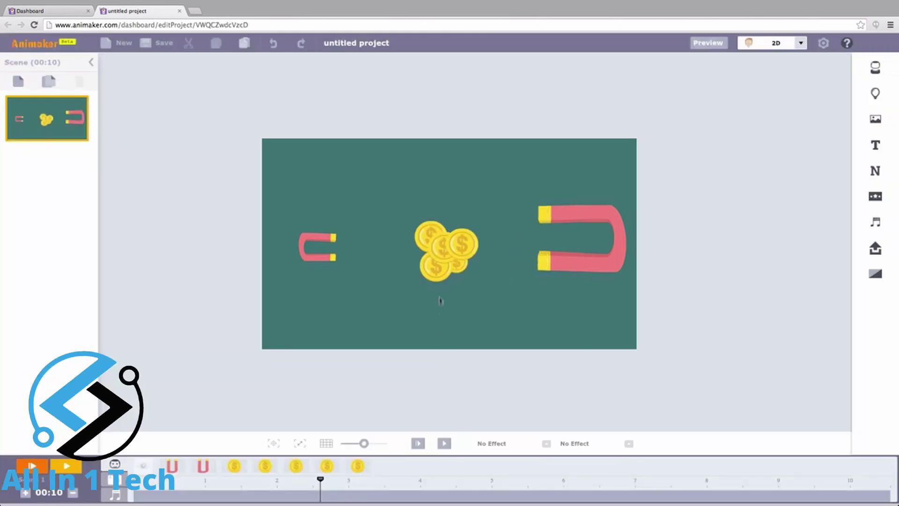
Step: Retime the lower coin's MultiMove, moving its last pin to about 6.2 seconds and the pin before it to 4 seconds
click(442, 276)
click(420, 495)
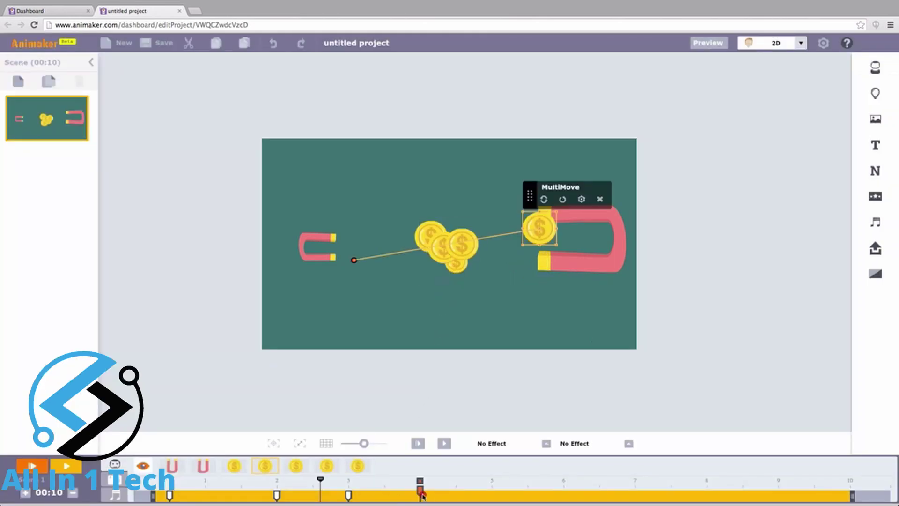
drag(420, 495, 578, 496)
drag(348, 495, 418, 495)
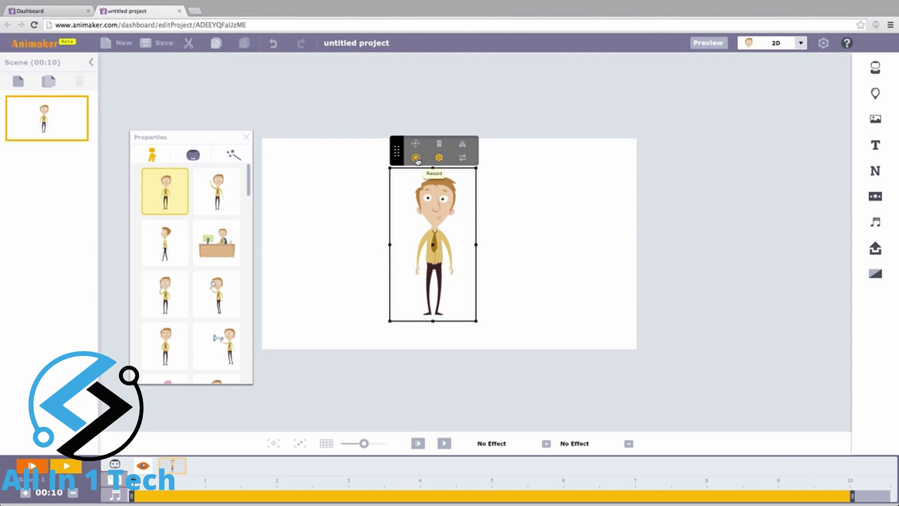
Step: Switch the man to the sitting-at-desk action, centred in the scene, with the Happy half-side expression
click(221, 253)
drag(458, 263, 416, 270)
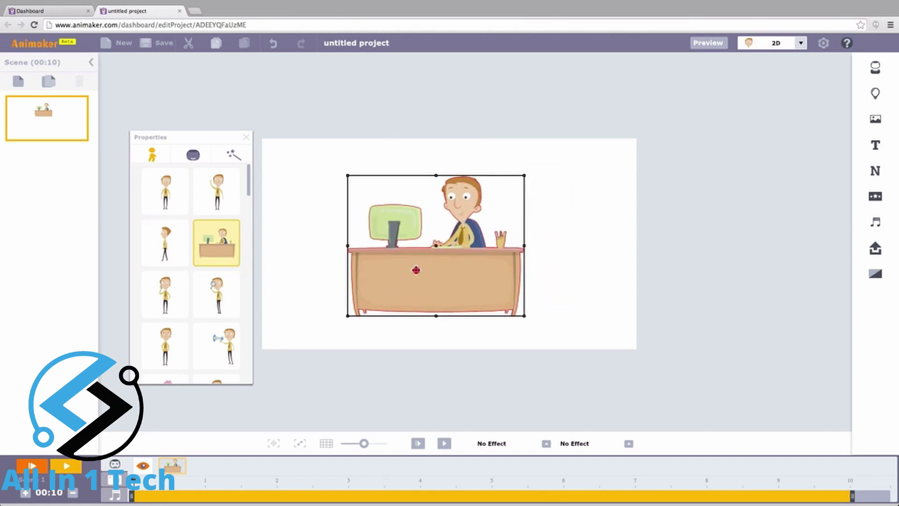
click(193, 155)
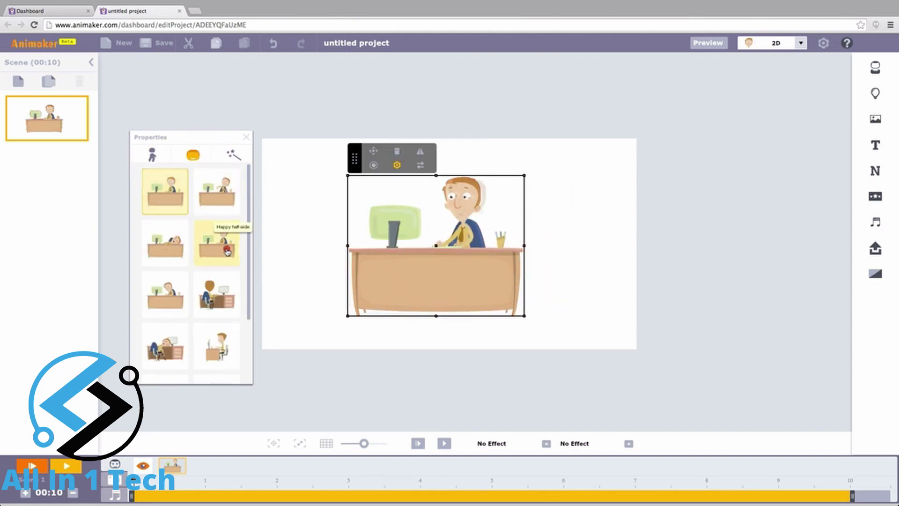
click(227, 251)
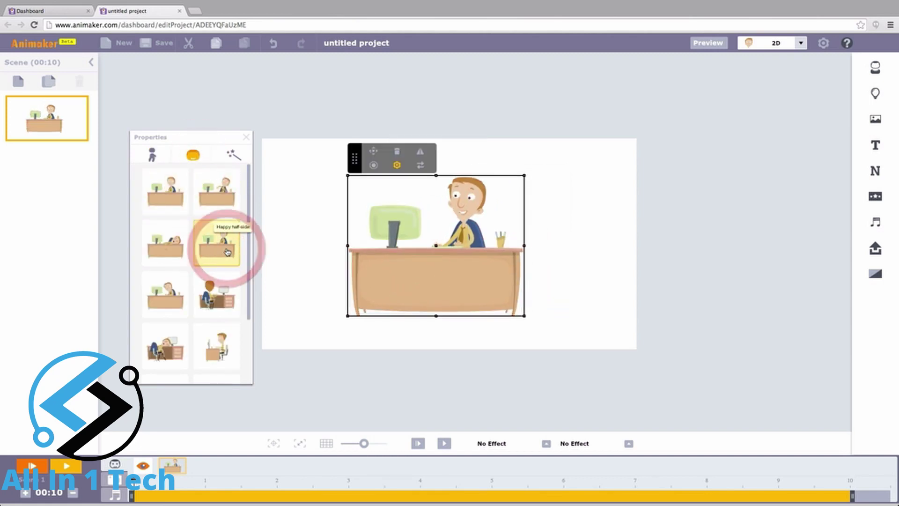
Step: Record the man's expression changes from happy to head-resting thinker to leaning grin, and play the scene
click(374, 165)
click(375, 169)
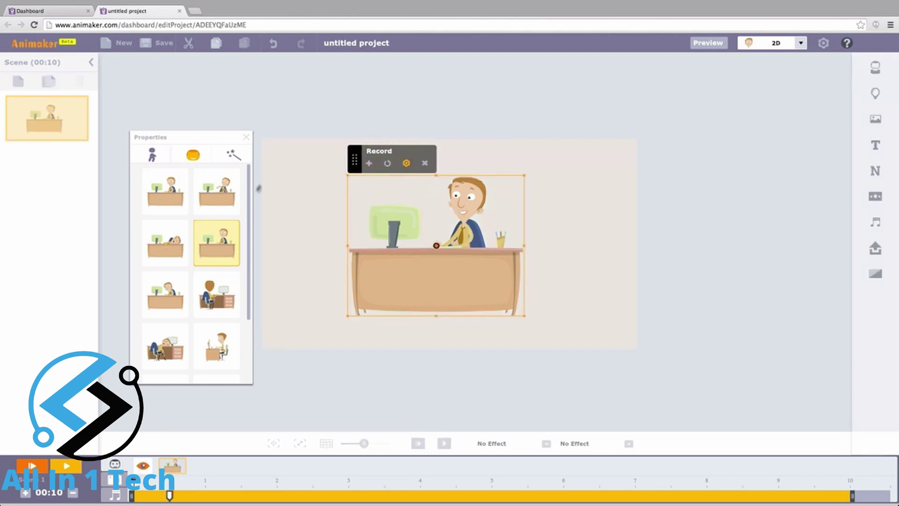
click(207, 203)
click(369, 163)
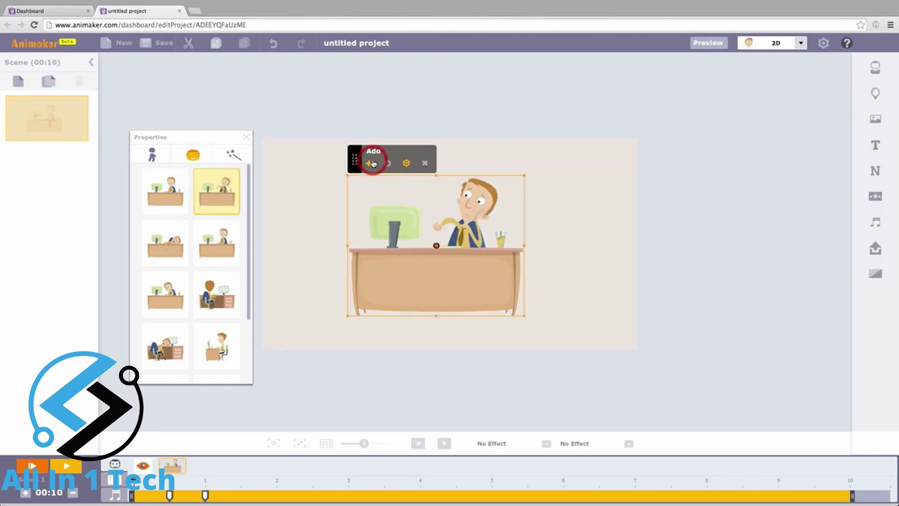
click(177, 302)
click(369, 163)
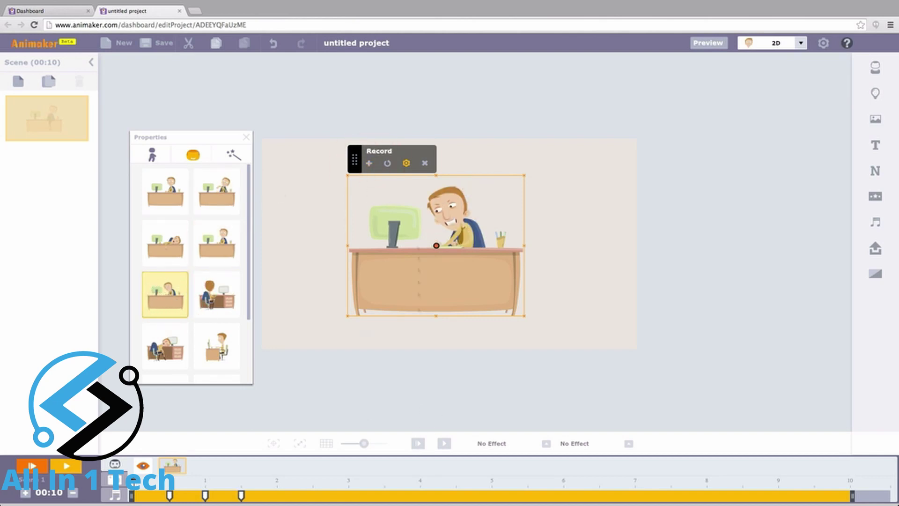
click(425, 163)
click(417, 442)
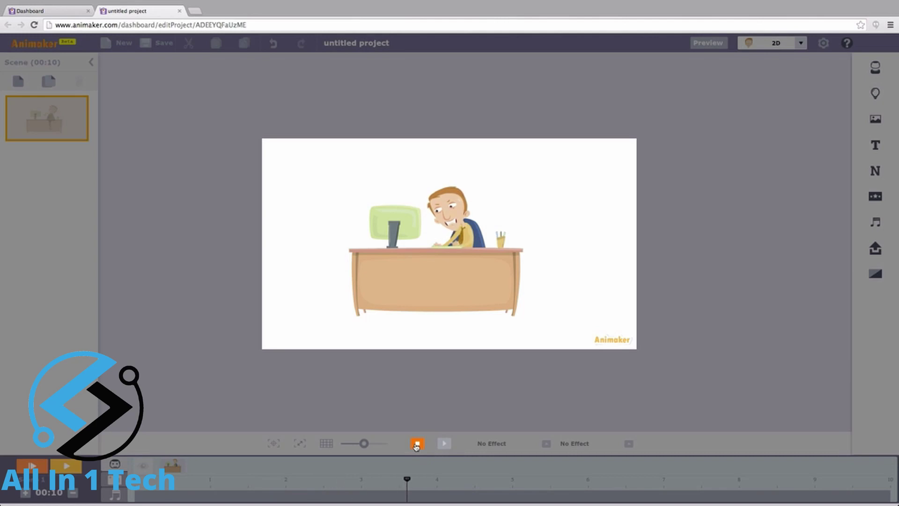
click(417, 443)
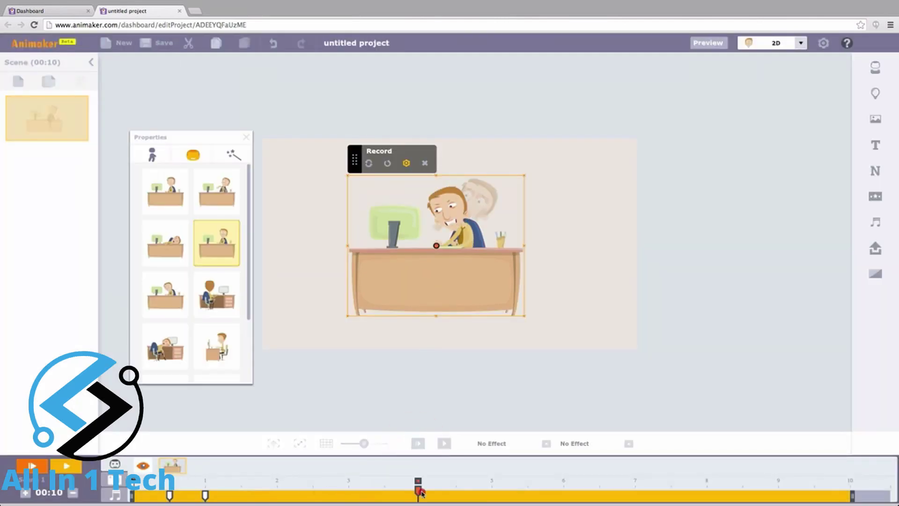
Step: Move the man's three recorded expression pins to 1, 3 and 5 seconds and play the scene
click(202, 496)
drag(203, 498, 347, 497)
drag(169, 496, 205, 497)
drag(420, 496, 489, 498)
click(427, 158)
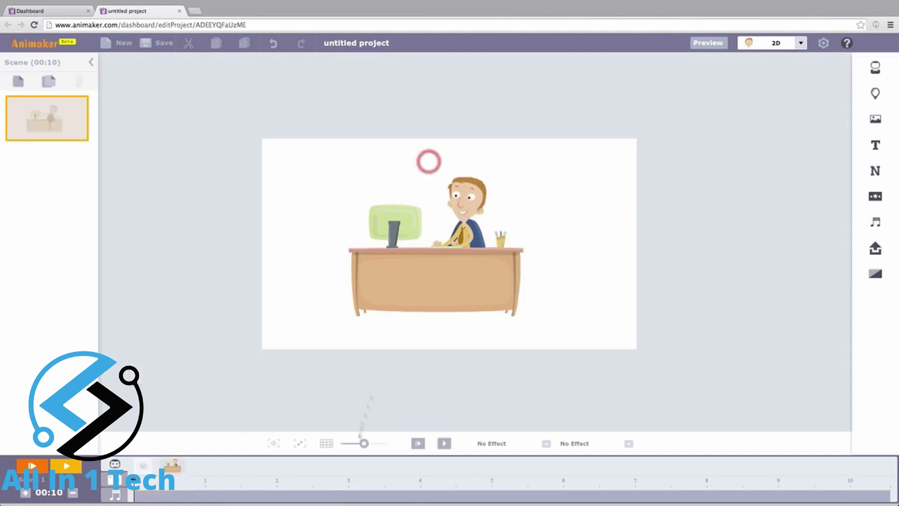
click(417, 443)
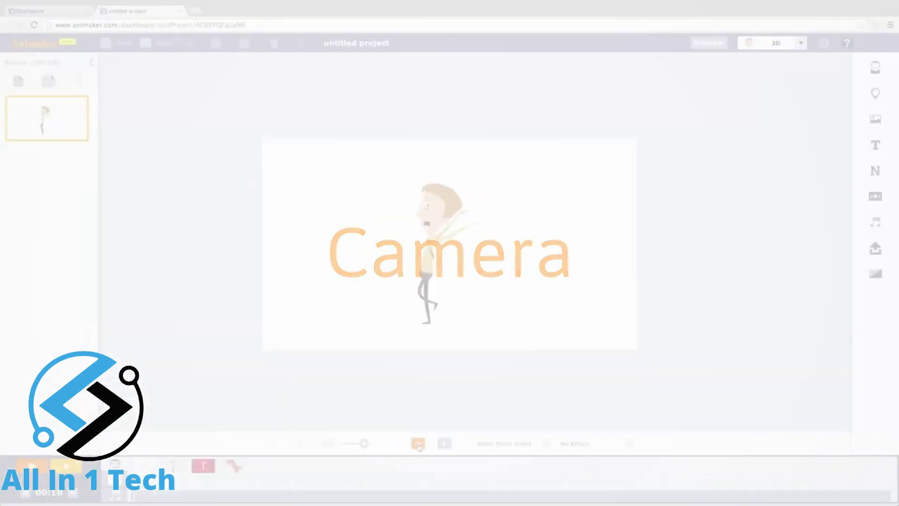
Step: Inspect the camera segments of the man-and-dinosaur scene, including the back-to-frame segment, and play the scene
click(418, 444)
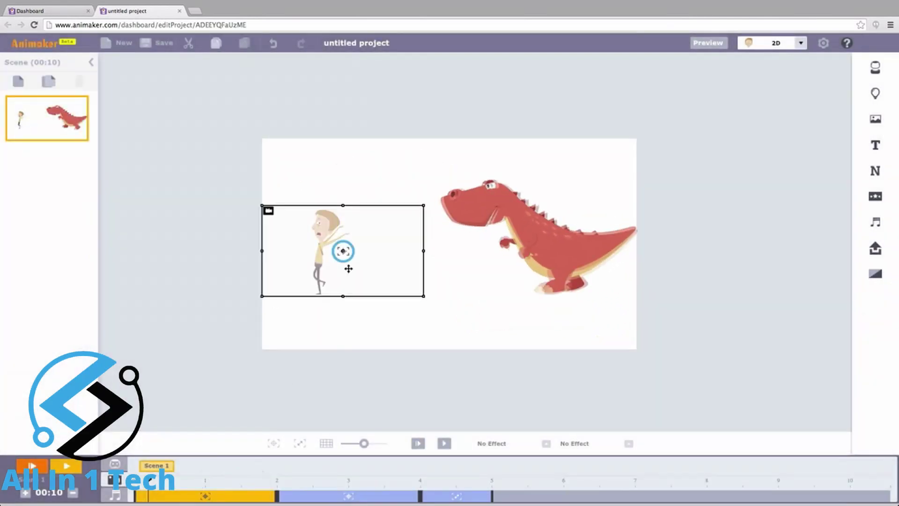
mouse_move(349, 268)
mouse_down()
mouse_move(505, 234)
mouse_move(430, 231)
mouse_move(350, 270)
mouse_up()
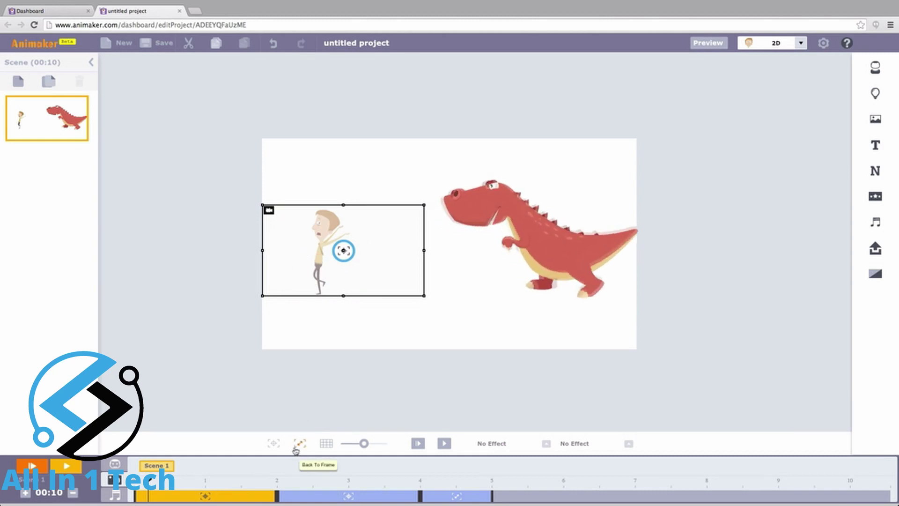
click(310, 492)
click(472, 495)
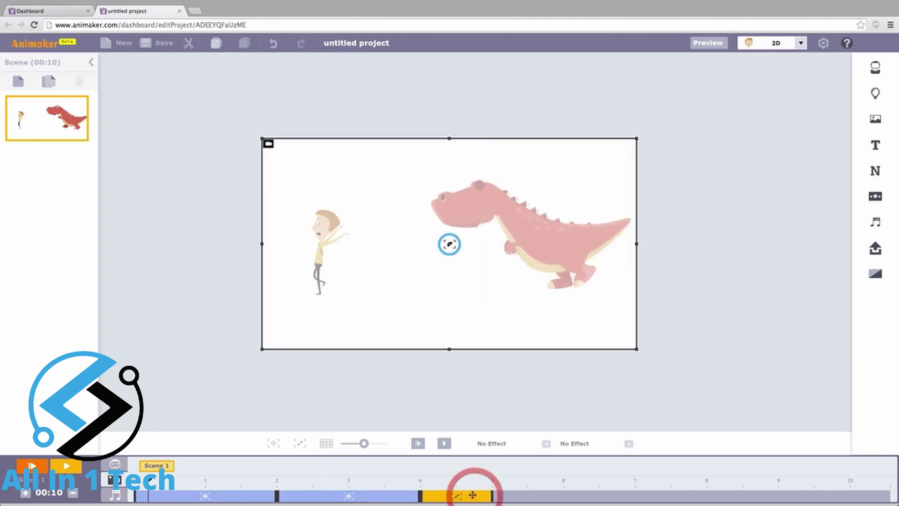
click(416, 442)
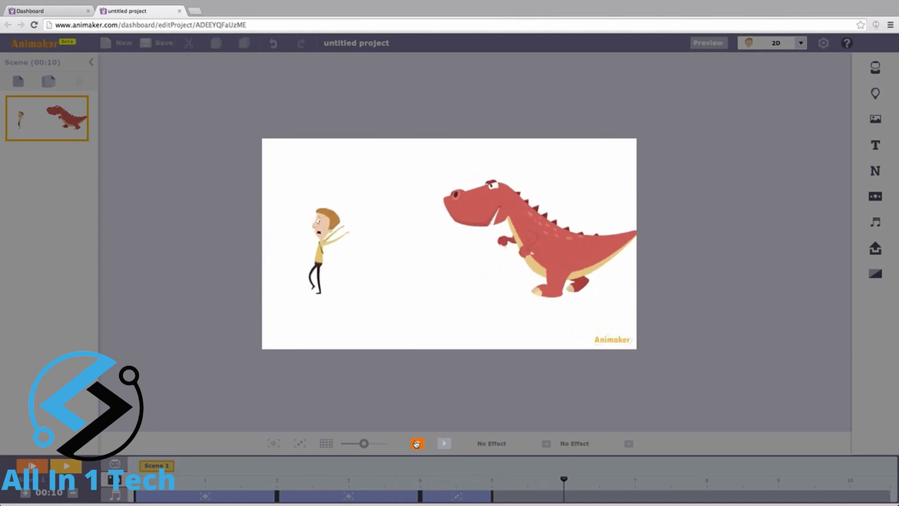
click(416, 443)
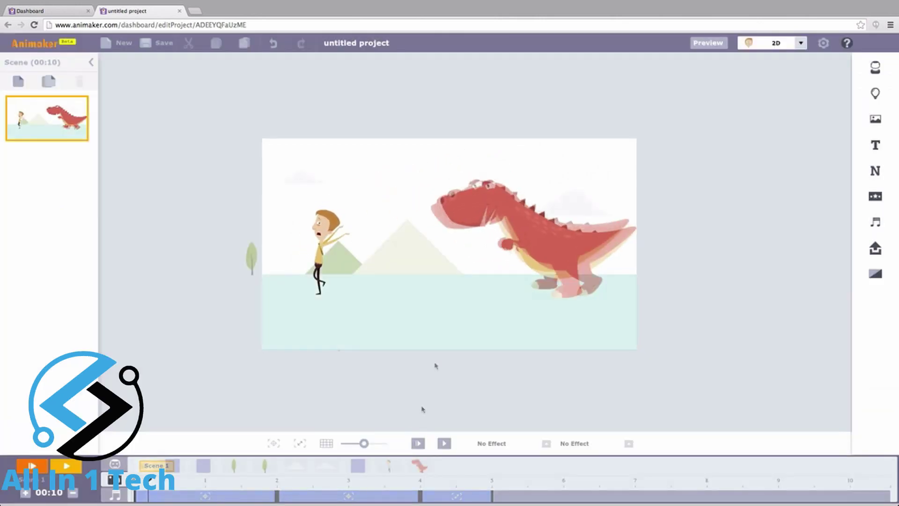
Step: Add two zoom-in camera moves, framing the running man from 0 to 2 seconds and the whole dinosaur from 2 to 4 seconds
click(272, 444)
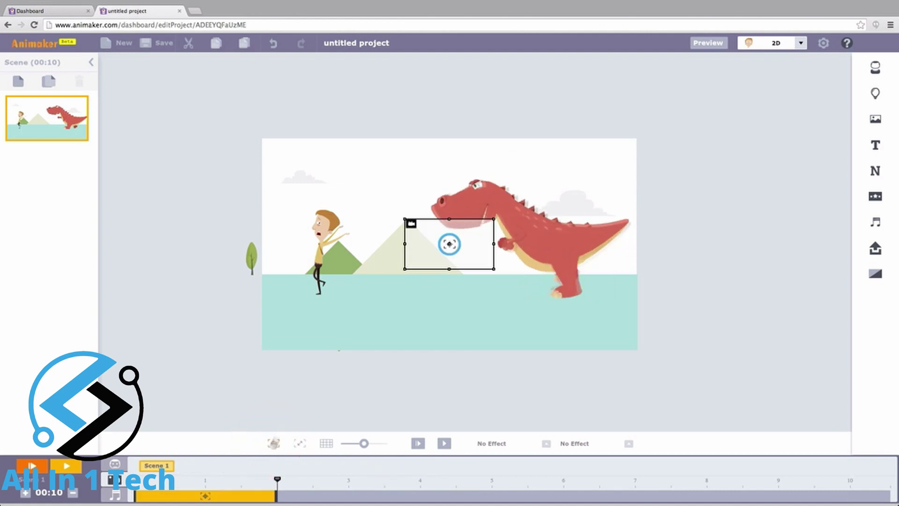
drag(466, 240, 393, 280)
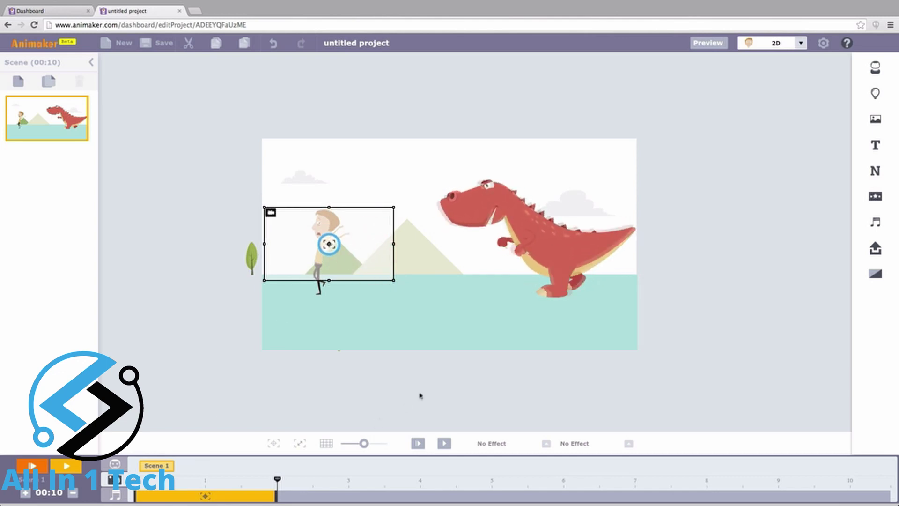
click(274, 443)
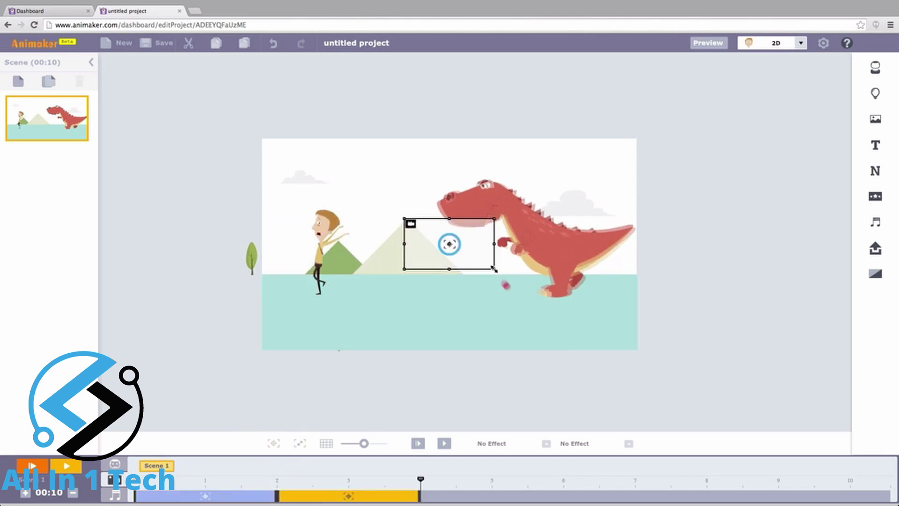
drag(494, 268, 592, 282)
drag(553, 251, 594, 272)
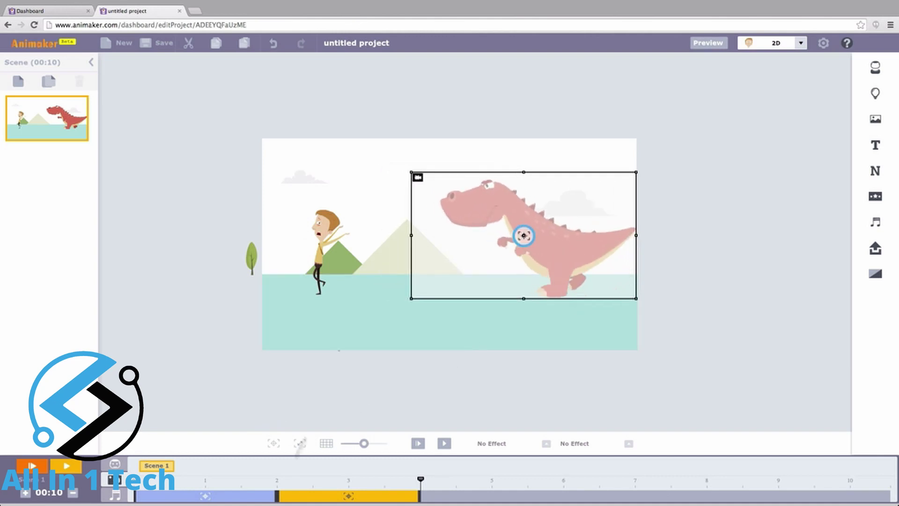
Step: Add a Back To Frame camera move after the dinosaur zoom, and play the scene
click(300, 443)
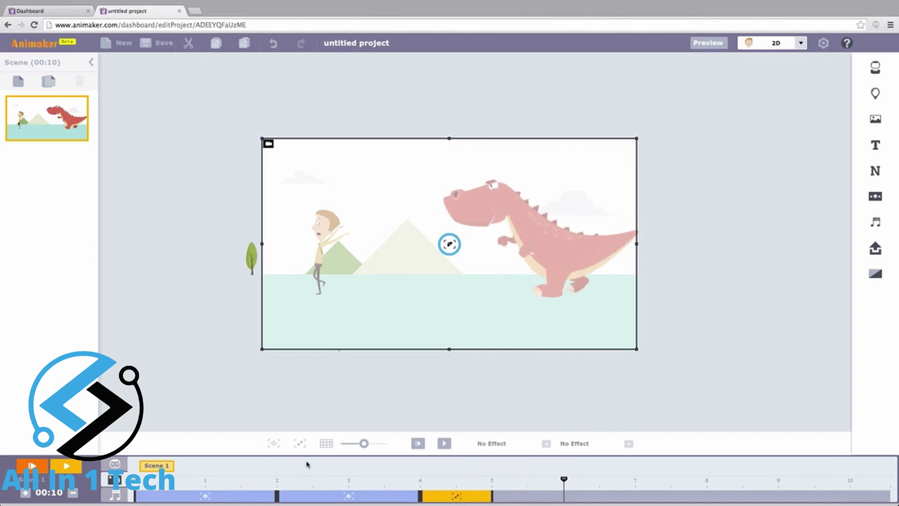
click(418, 444)
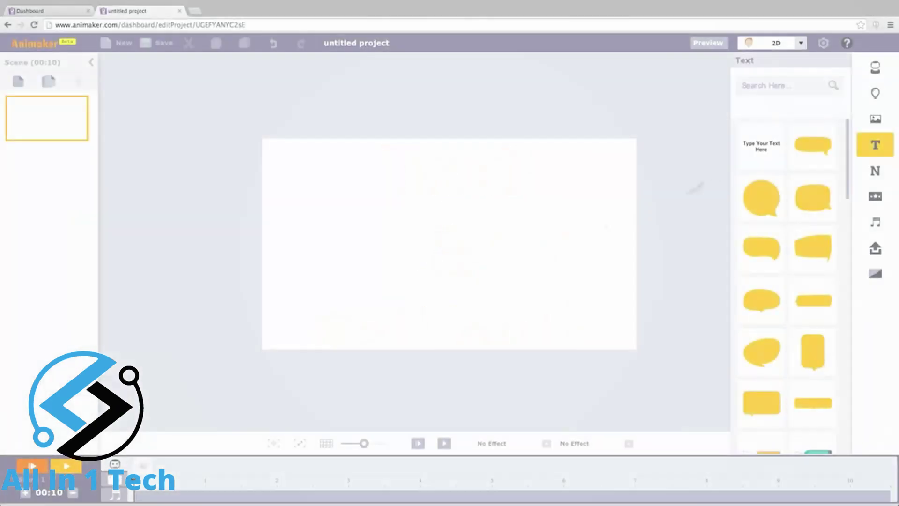
Step: Add a plain text box to the empty scene, with the Arvo font in bold and centre alignment
scroll(858, 339, down, 2)
click(875, 146)
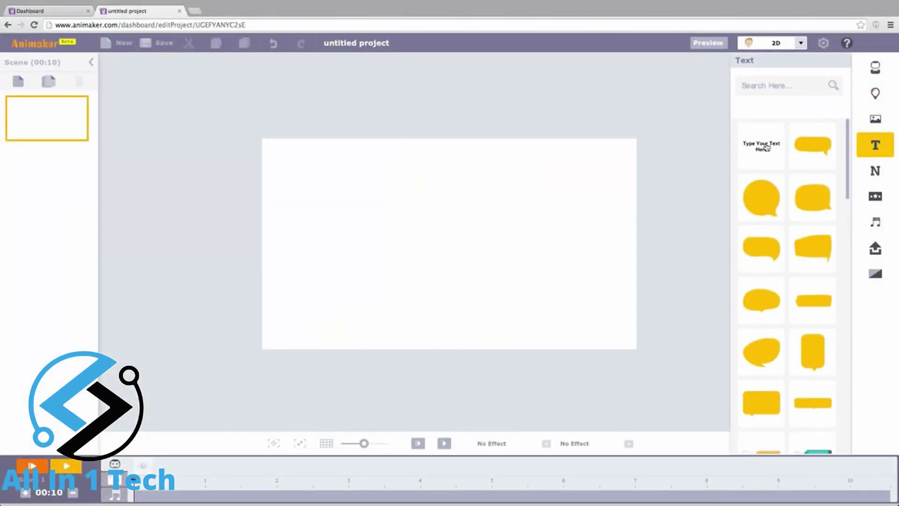
click(186, 132)
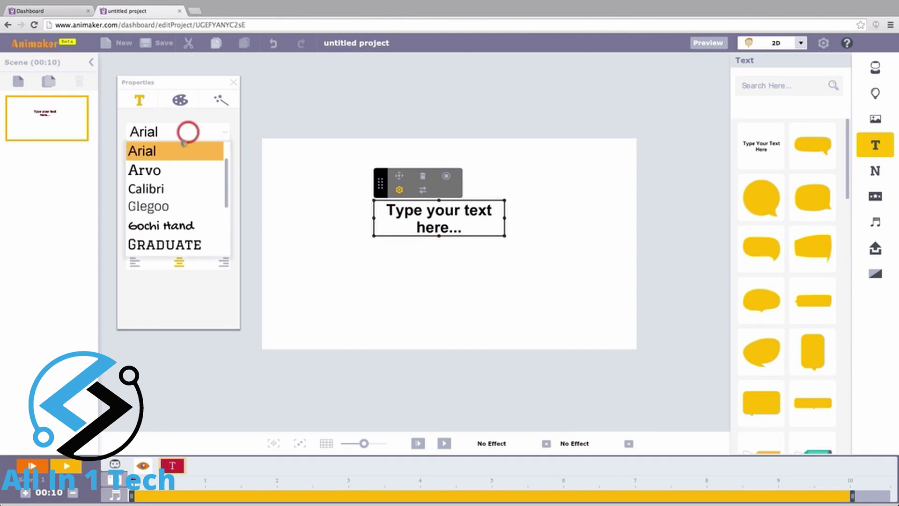
click(194, 170)
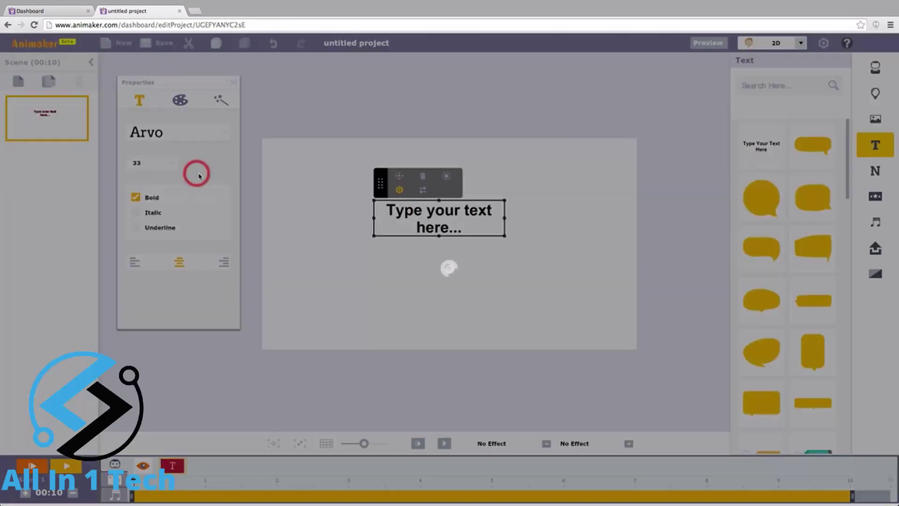
click(136, 228)
click(135, 261)
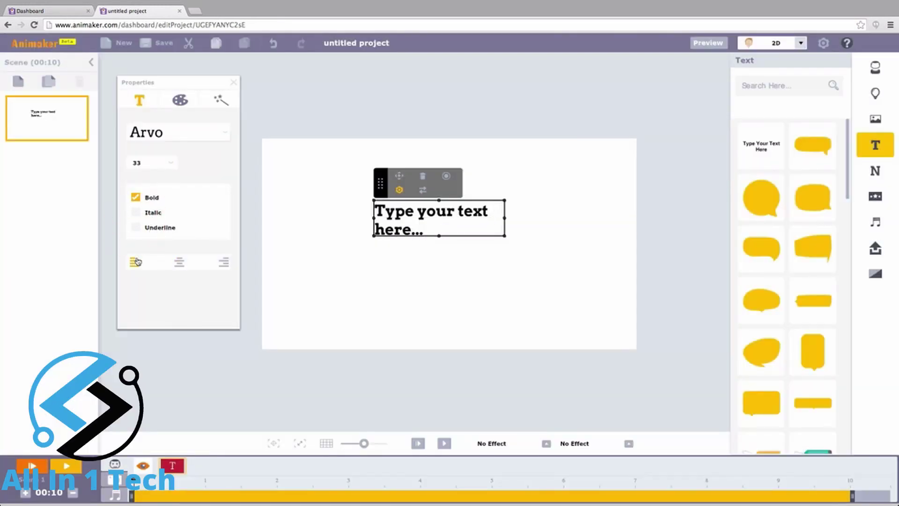
click(180, 261)
Step: Colour the text orange from the palette after trying blue and pink
click(181, 100)
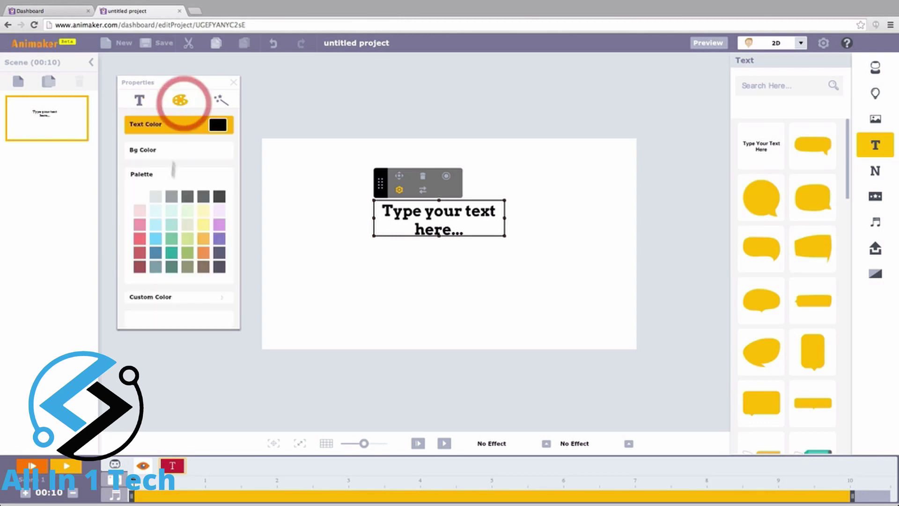
click(156, 238)
click(140, 238)
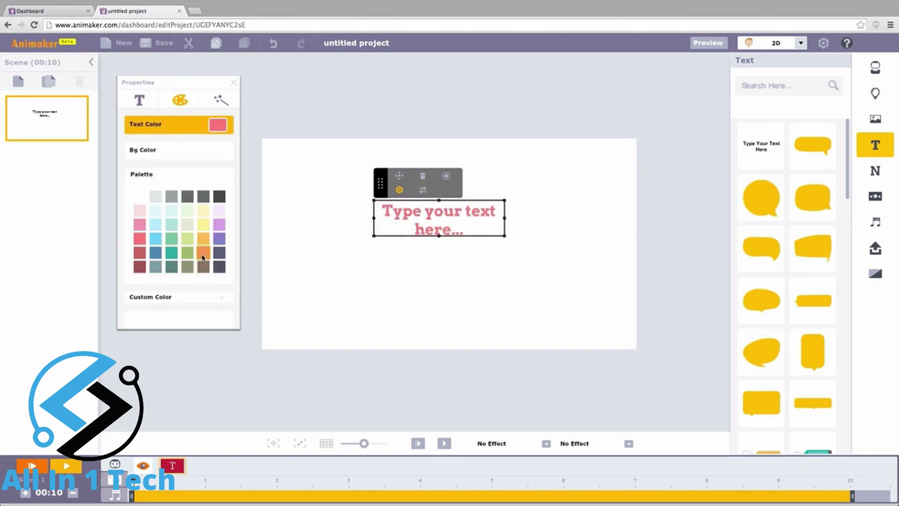
click(203, 253)
Step: Shift the text box slightly up and replace its placeholder with "Animaker"
drag(432, 218, 439, 211)
double_click(439, 210)
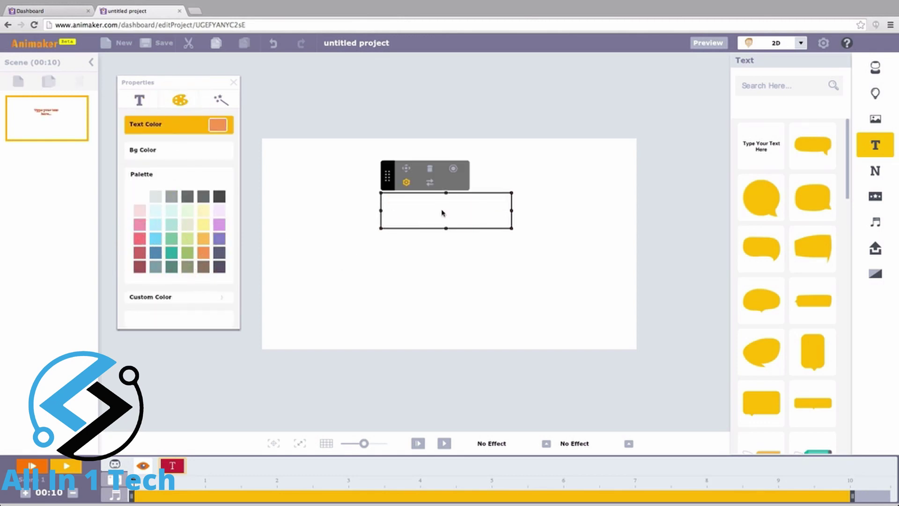
text(Animaker)
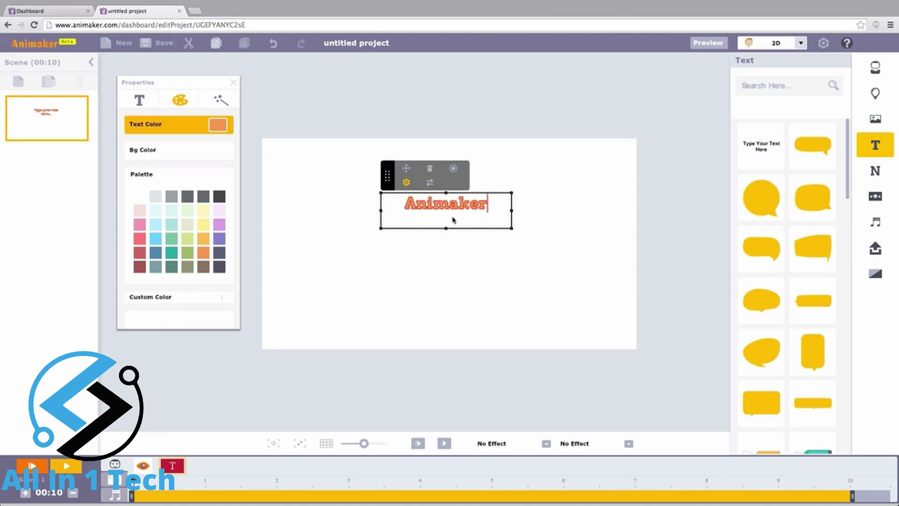
Step: Set the Animaker text size to 73 and enlarge its box until the word fits on one line
click(140, 99)
click(152, 163)
click(161, 247)
drag(513, 226, 541, 239)
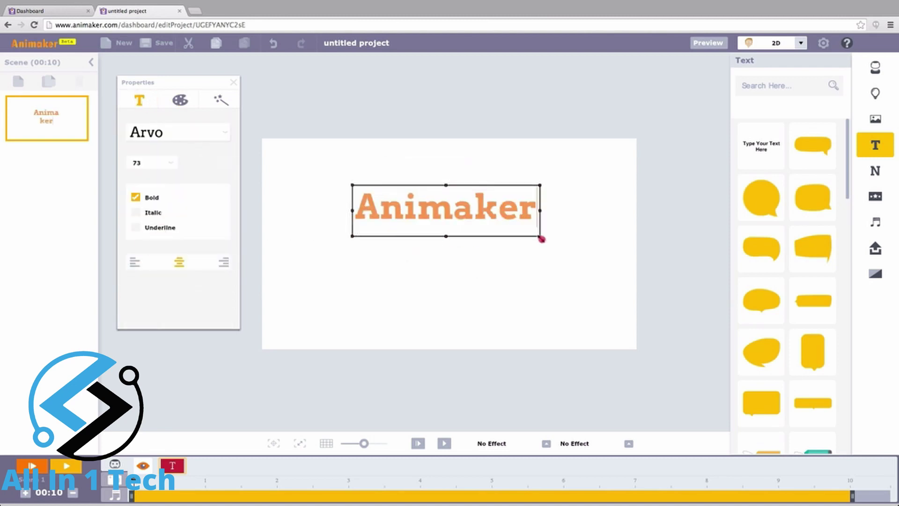
click(538, 275)
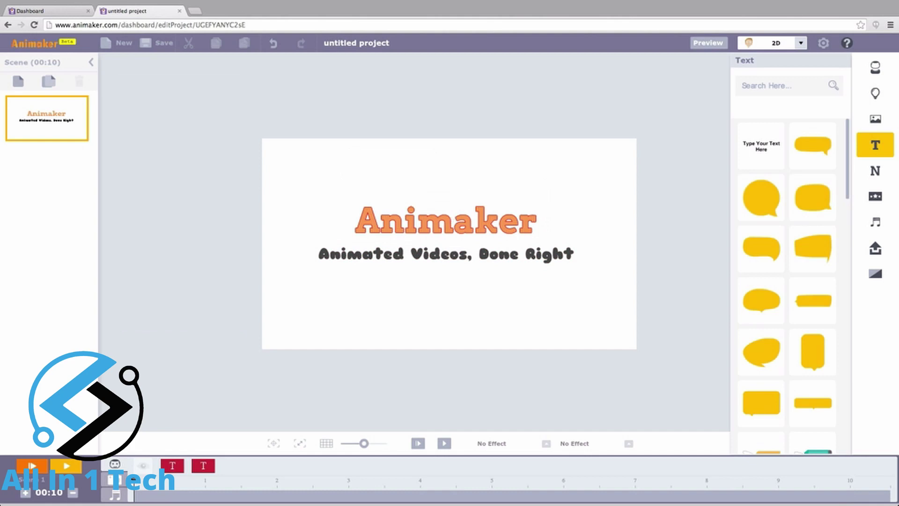
Step: Give the orange Animaker title the Hand Write enter effect and play the scene
click(447, 220)
click(542, 445)
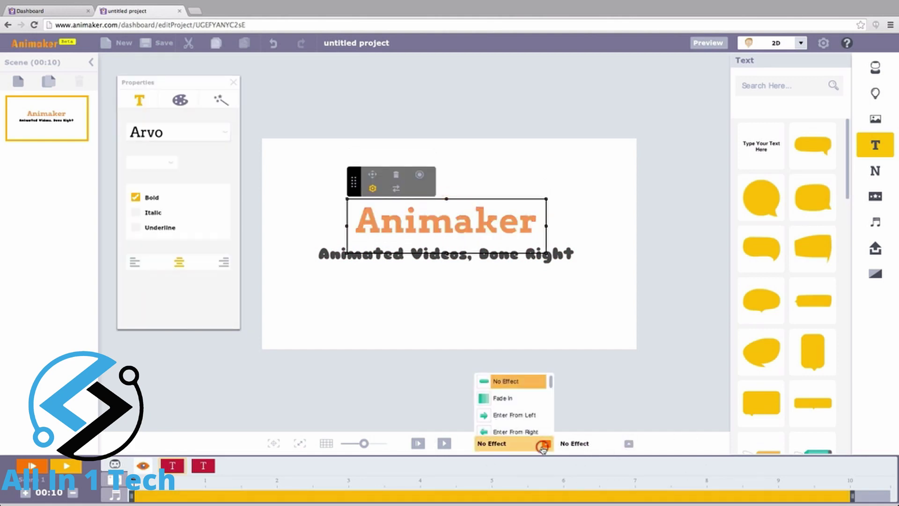
scroll(515, 397, down, 5)
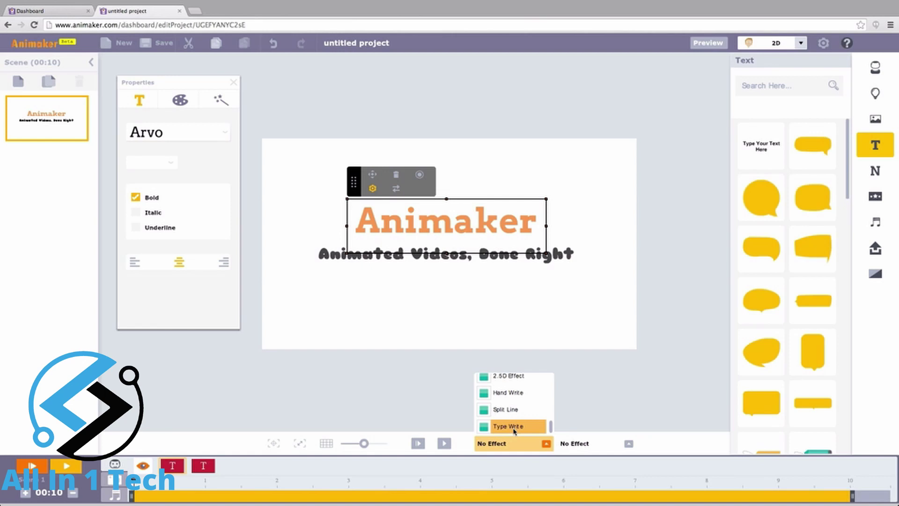
click(513, 394)
click(417, 443)
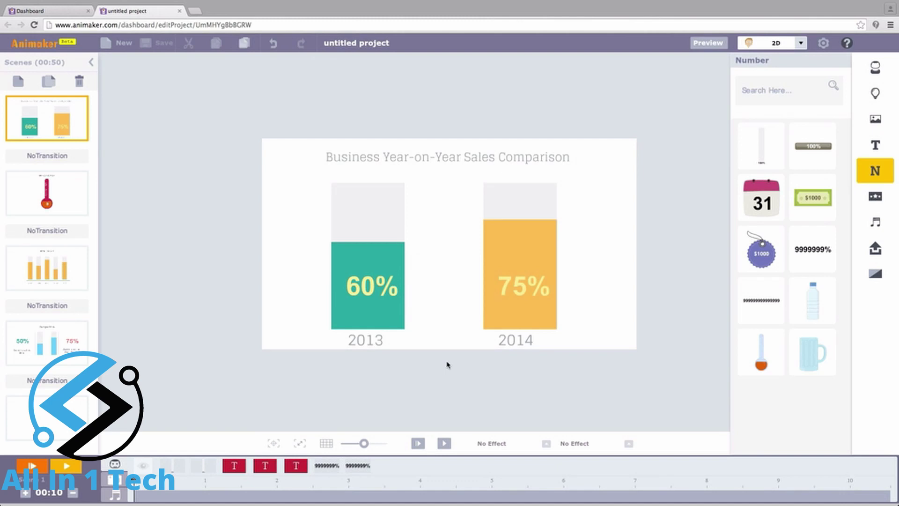
Step: Play the year-on-year sales comparison scene and open the thermometer scene
click(418, 444)
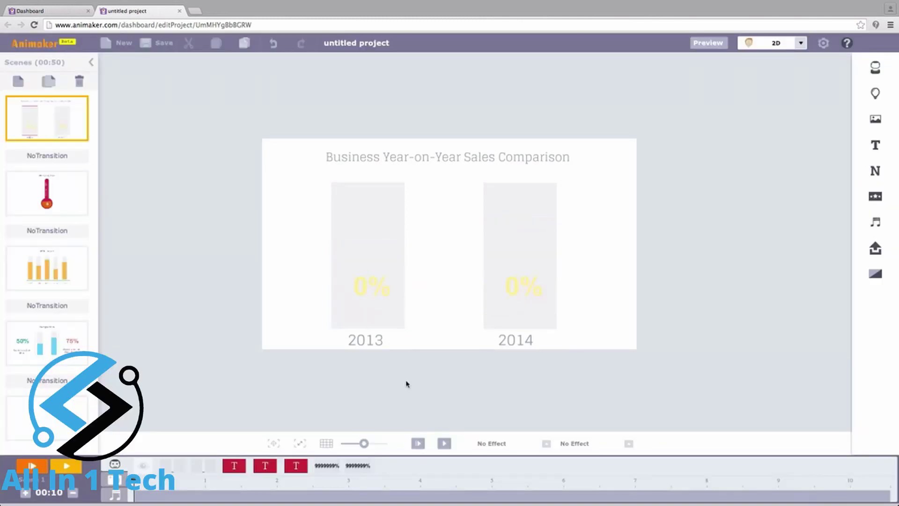
click(63, 199)
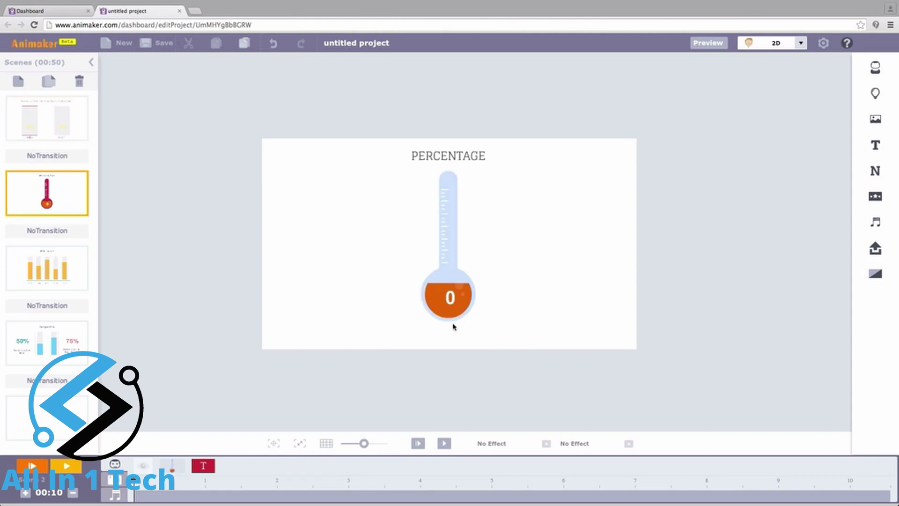
Step: Set the thermometer's end value to 100
click(448, 244)
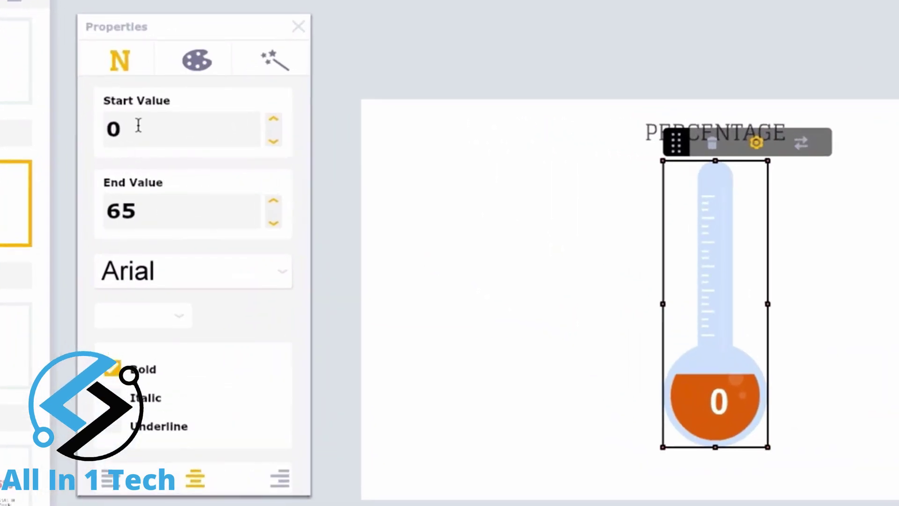
click(138, 125)
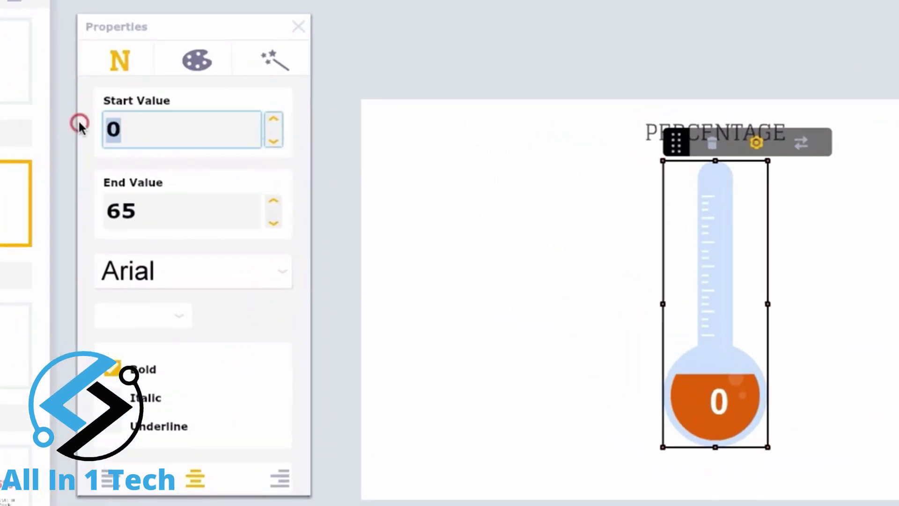
click(181, 211)
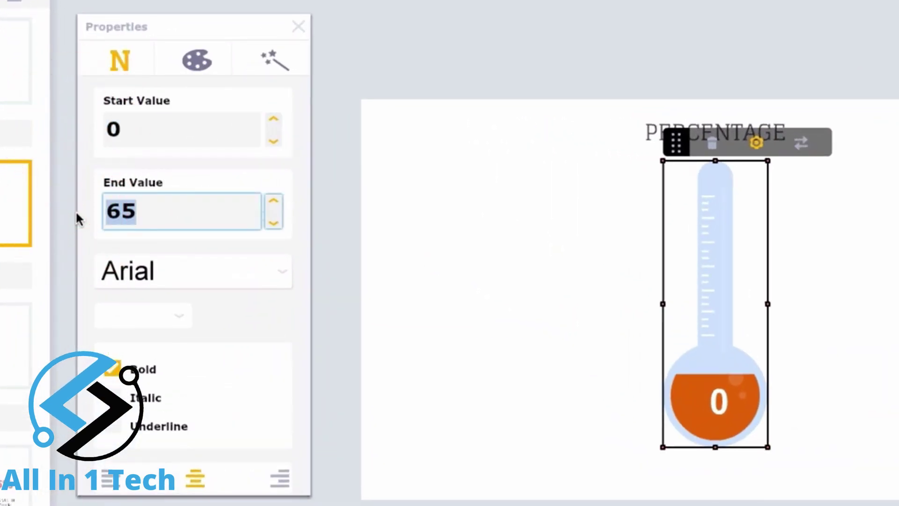
text(100)
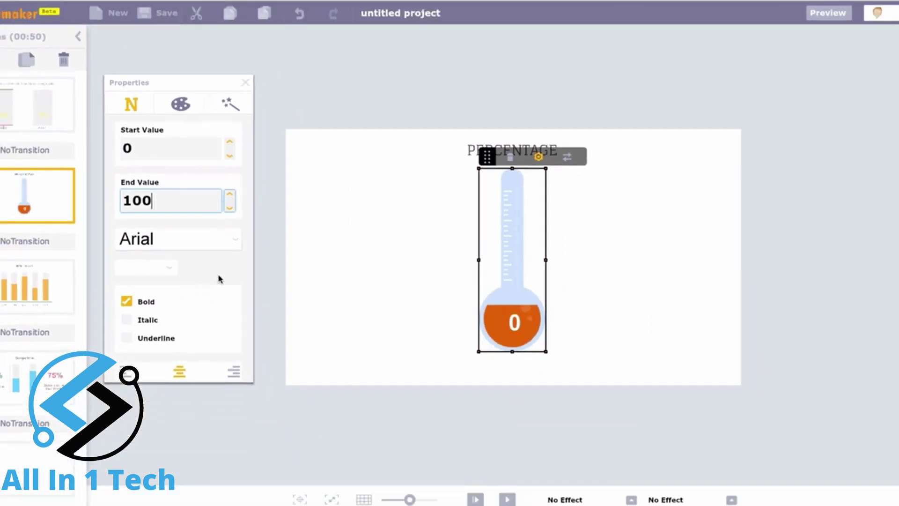
Step: Make the thermometer's number animation end at 2 seconds and play the scene
click(248, 323)
click(457, 280)
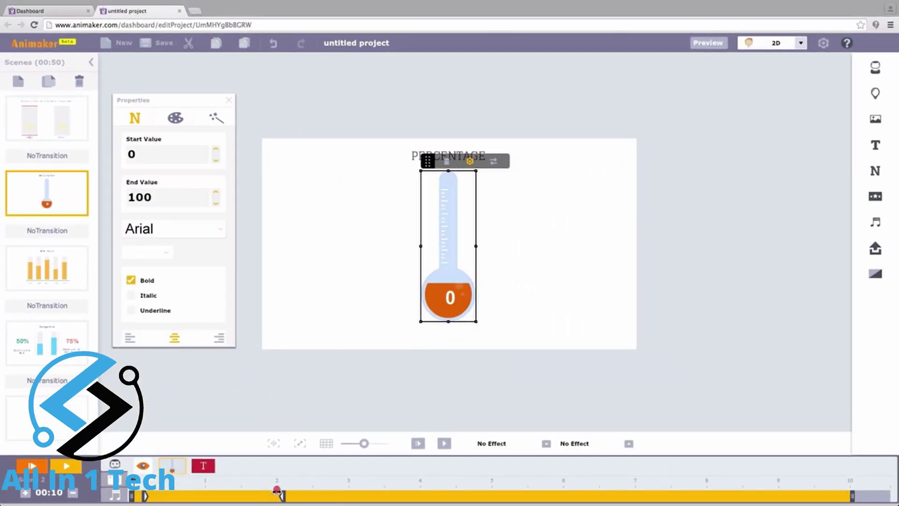
click(417, 443)
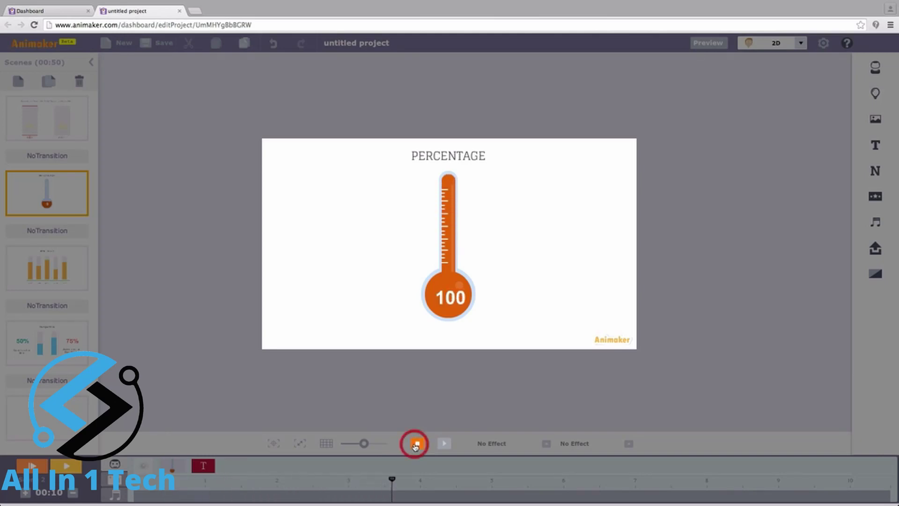
click(416, 443)
Step: Open and play the bar chart scene, and open the water level Comparison scene
click(68, 284)
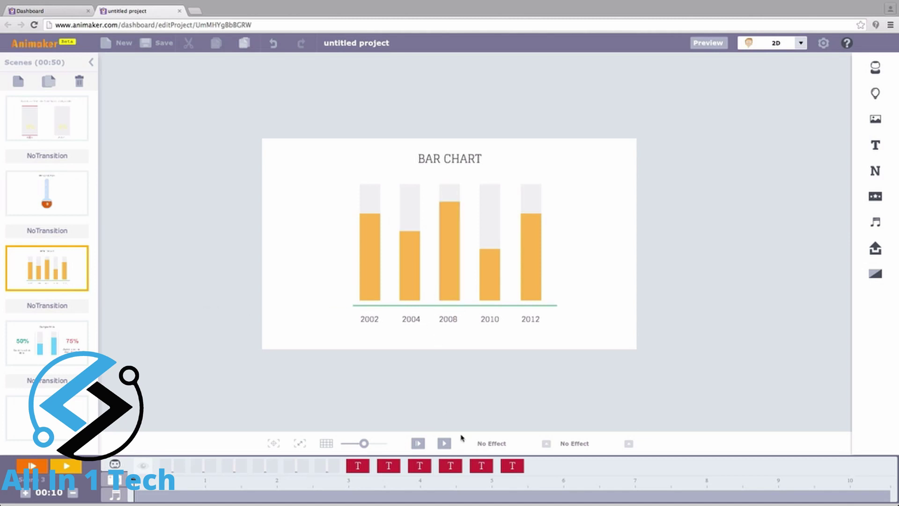
click(419, 443)
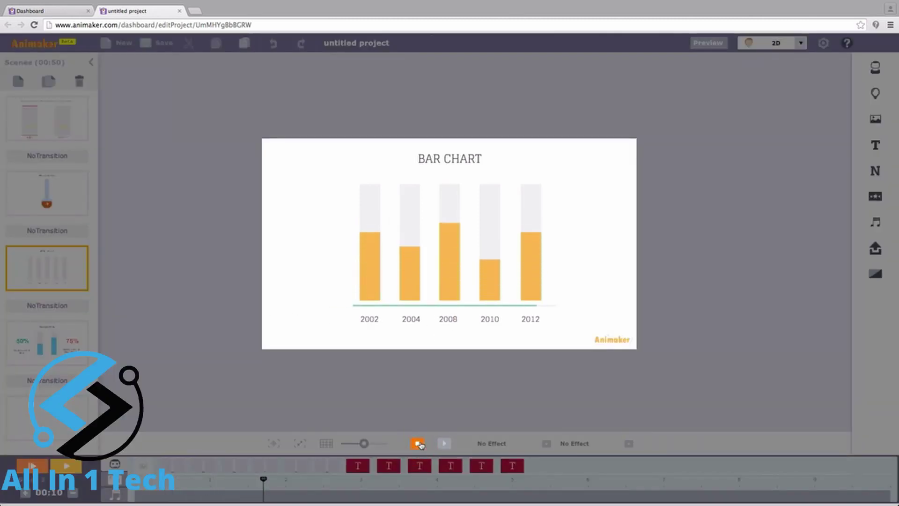
click(50, 342)
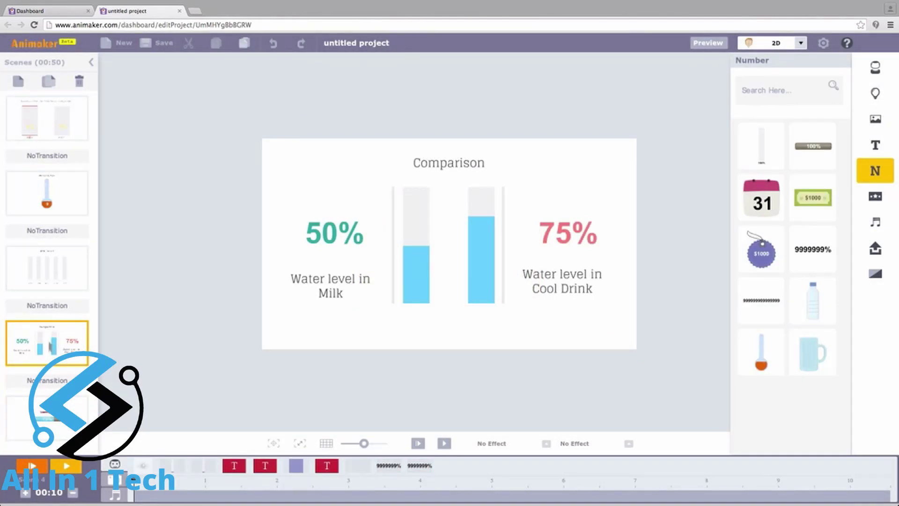
Step: Play the water level Comparison scene
click(32, 466)
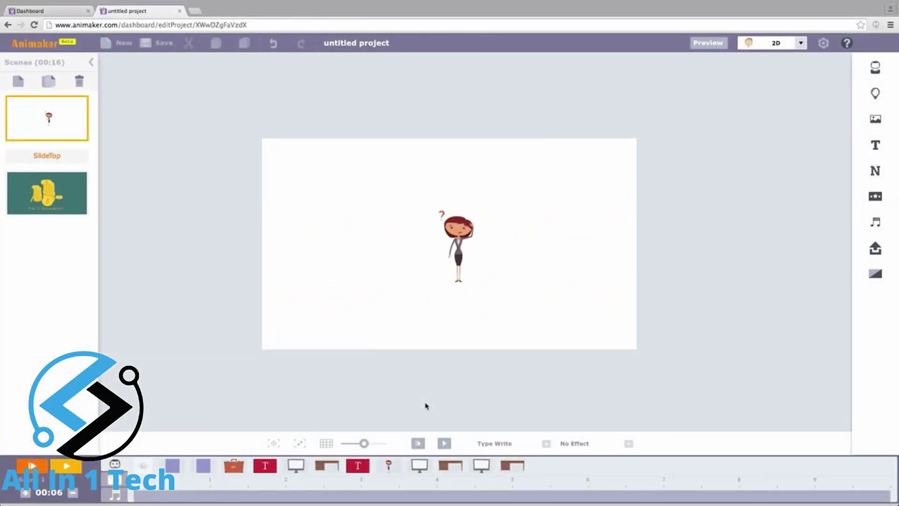
Step: Add the ready-for-the-day background music track at the start of the timeline
click(876, 222)
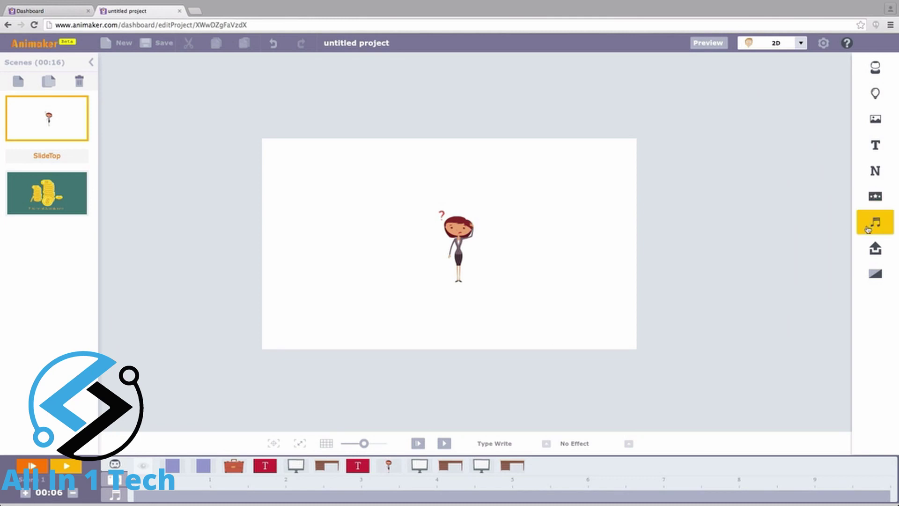
click(817, 89)
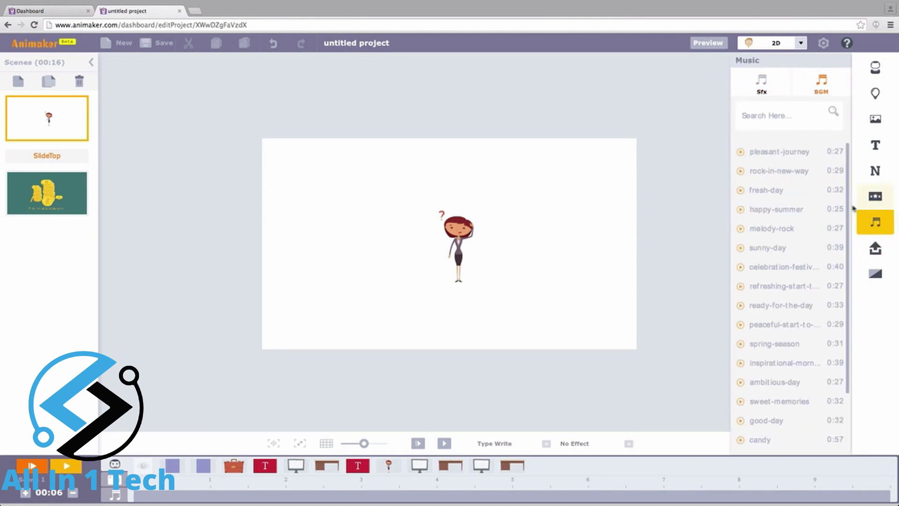
click(741, 307)
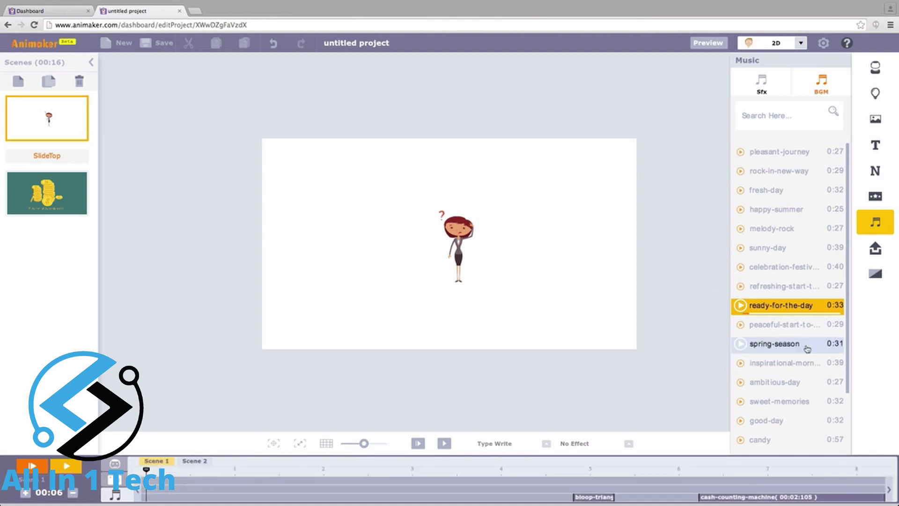
drag(151, 483, 152, 482)
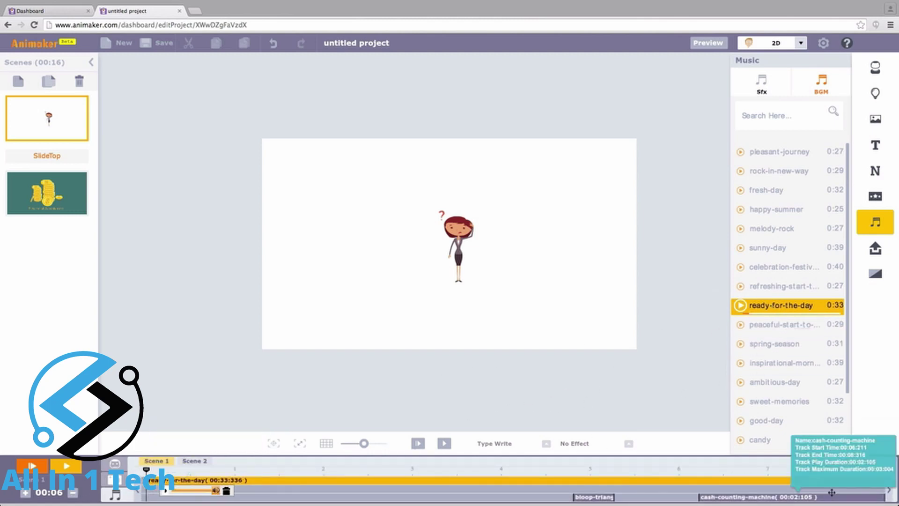
Step: Trim the end of the ready-for-the-day track to about 32 seconds and return to Scene 1
click(888, 489)
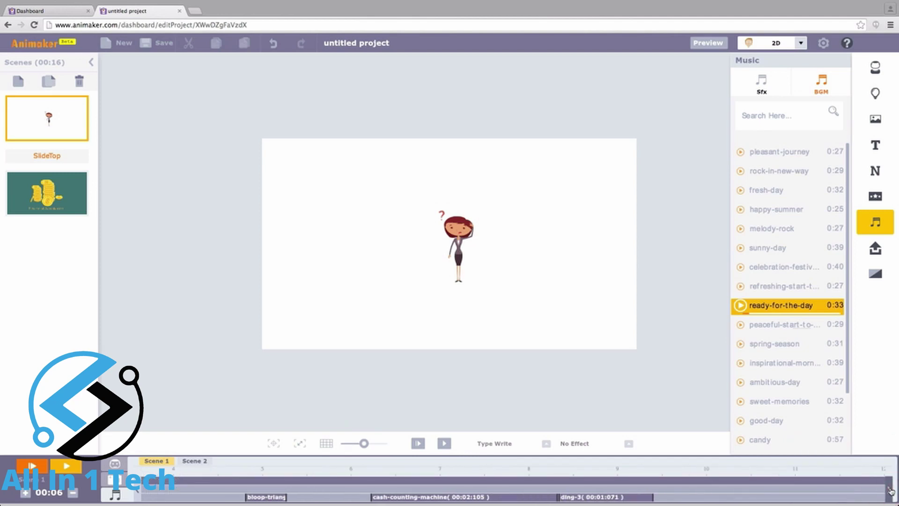
click(889, 489)
click(889, 489)
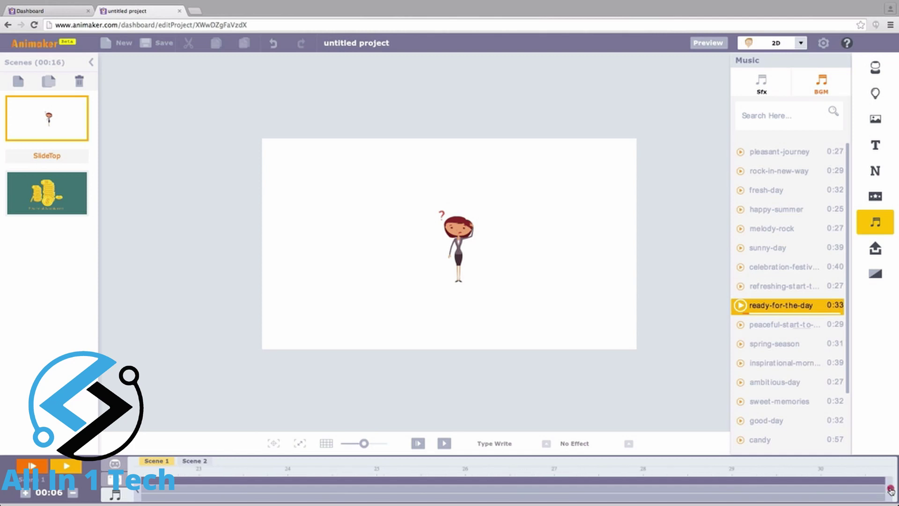
click(891, 490)
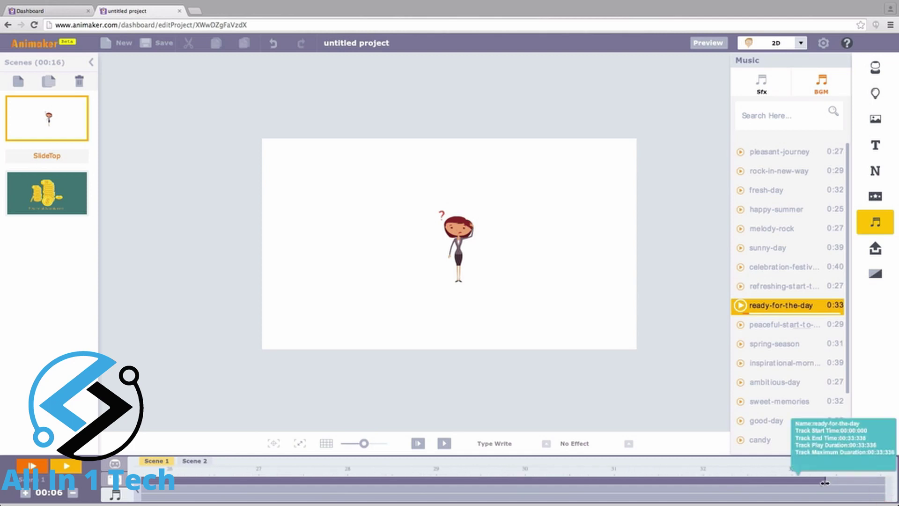
drag(825, 482, 769, 477)
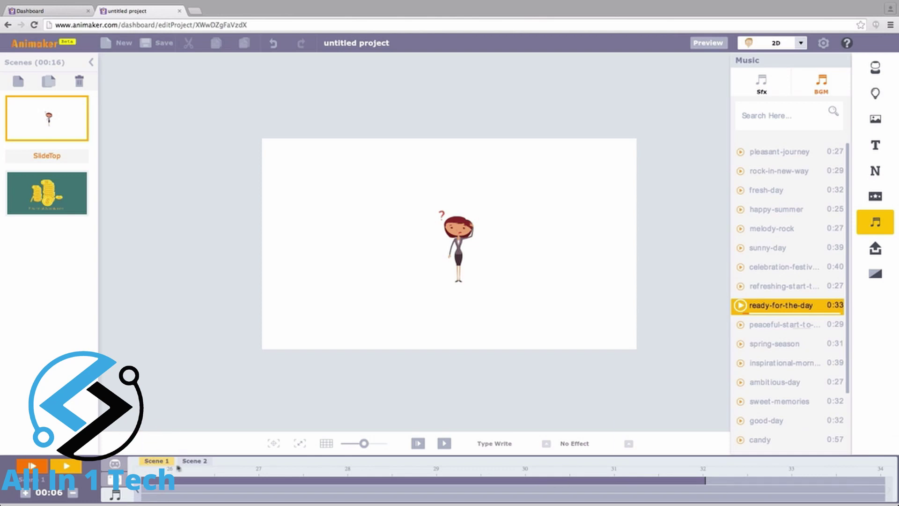
click(163, 461)
Step: Add the uploaded voice-over recording to the timeline starting at about 1 second
click(875, 248)
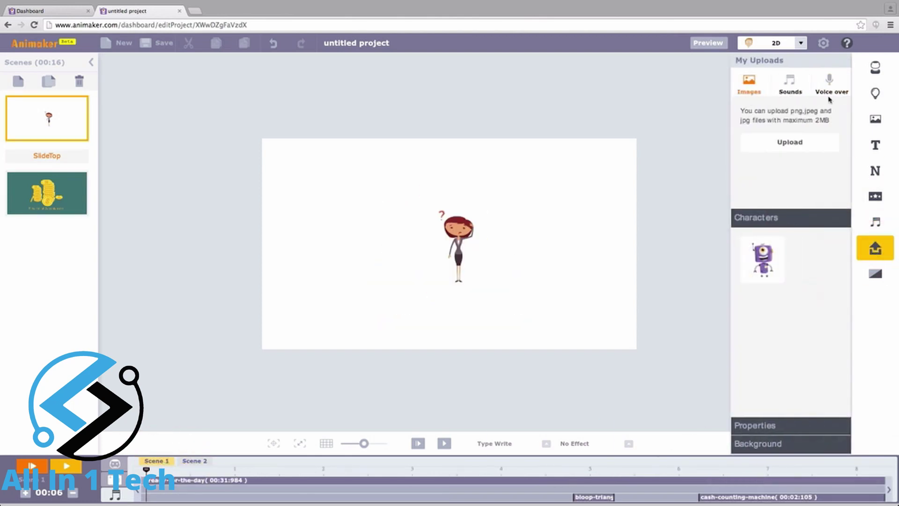
click(827, 84)
drag(768, 192, 232, 491)
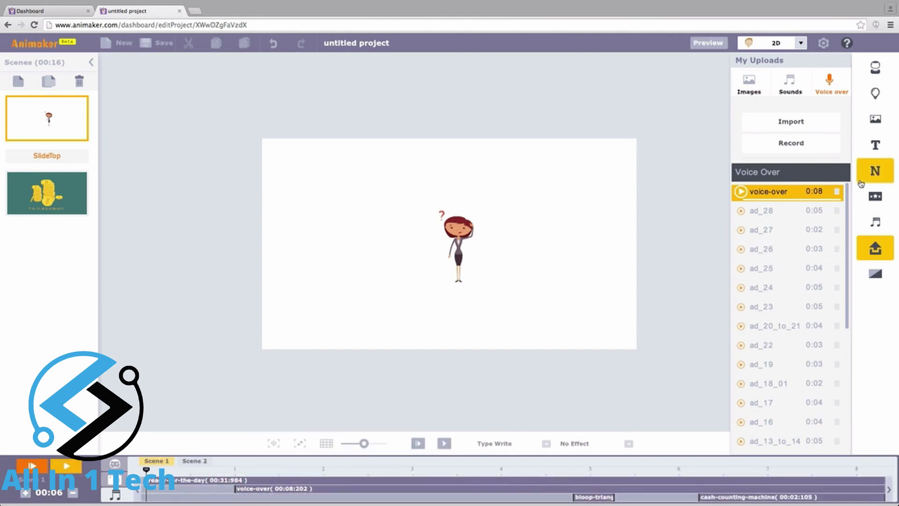
Step: Clear the ding search and add the bloop-single sound effect to the timeline at about 1.8 seconds
click(875, 222)
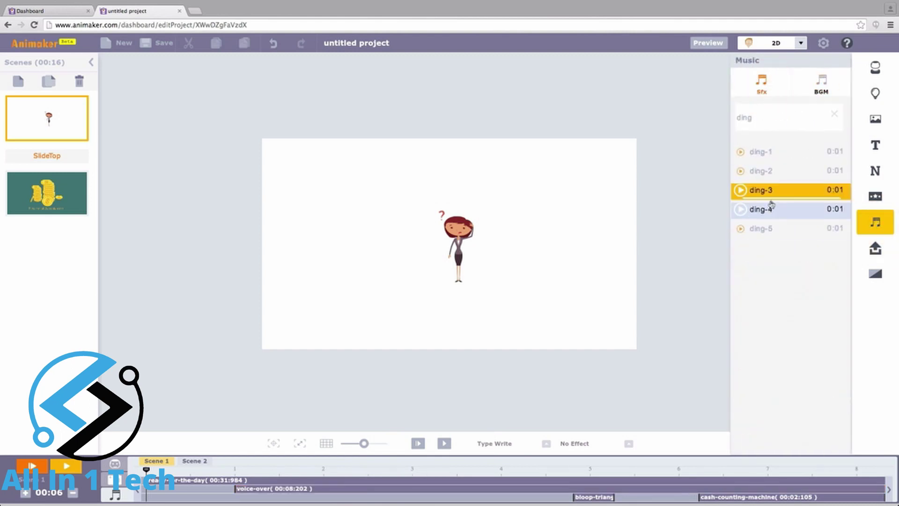
click(834, 114)
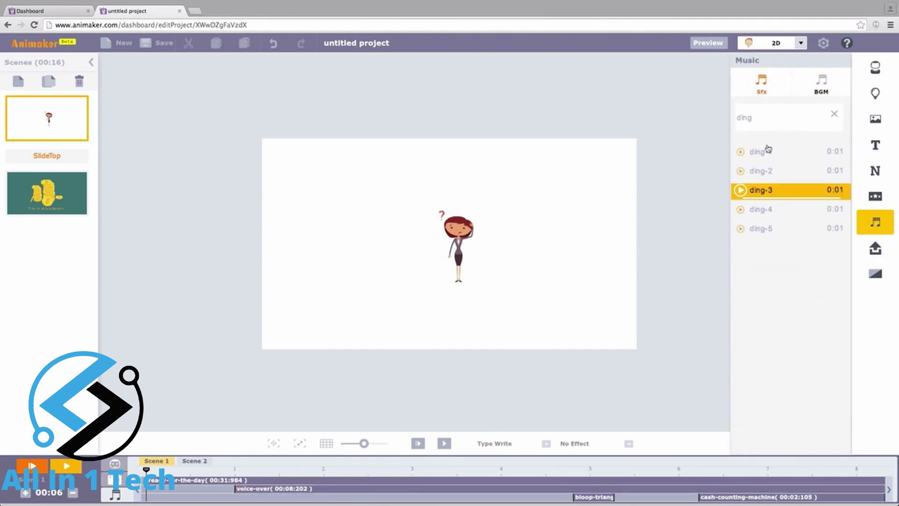
drag(765, 310, 346, 477)
drag(289, 501, 302, 496)
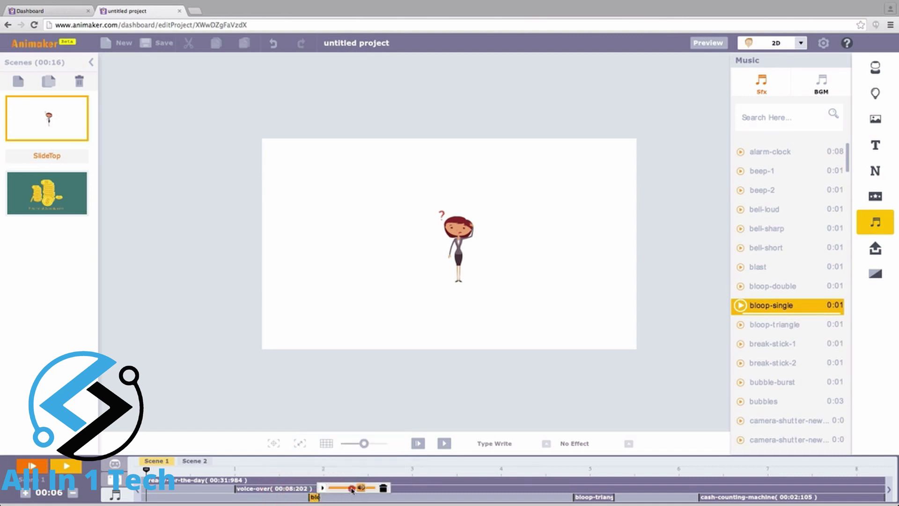
Step: Raise the volume of the bloop-single effect and play the scene
click(372, 487)
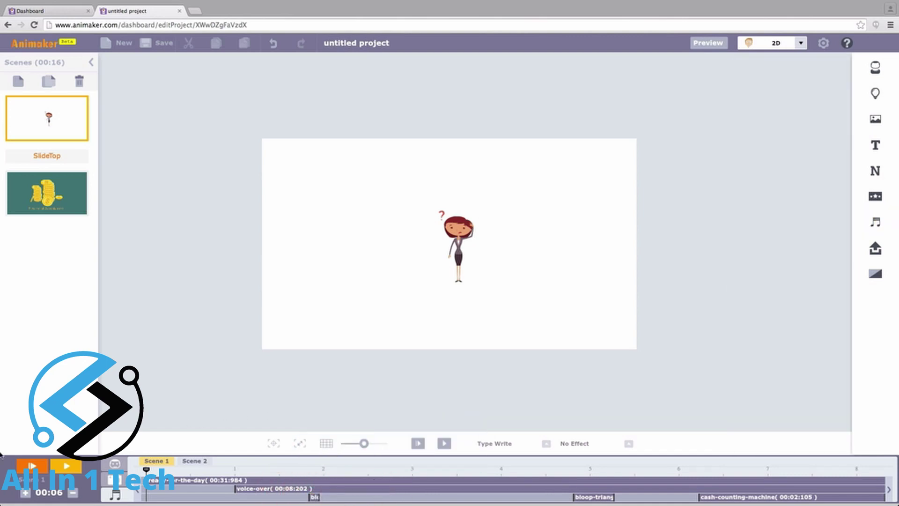
click(26, 465)
Step: Start exporting the video and agree to save the project first
click(841, 61)
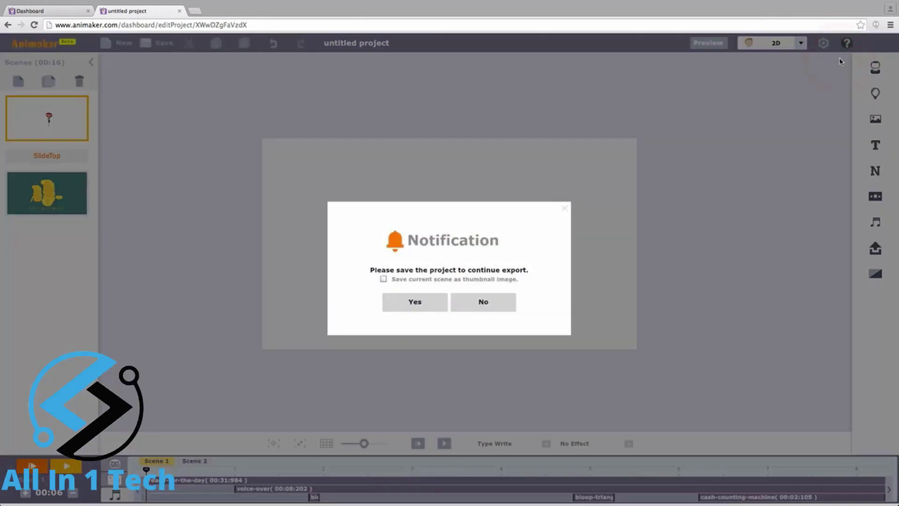
click(435, 303)
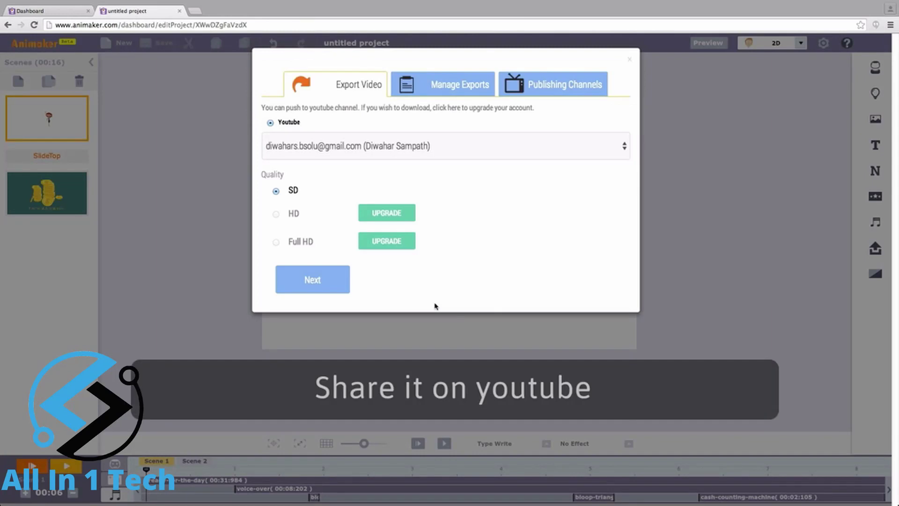